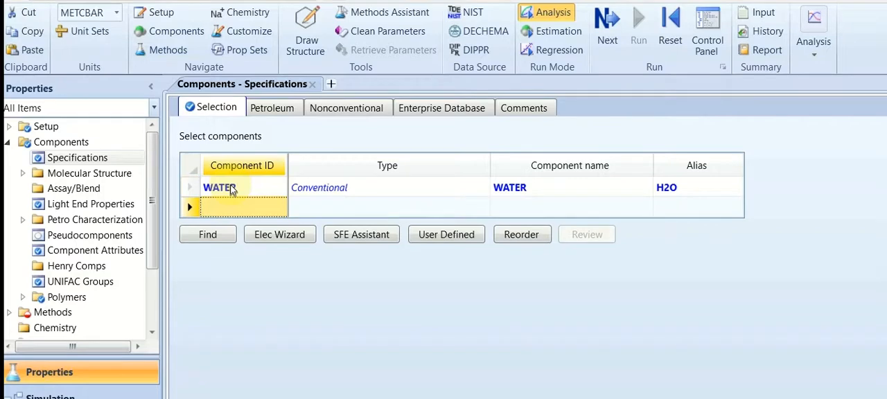
# Add ETHANOL as the second component and set the base property method to UNIFAC
pyautogui.press('Return')
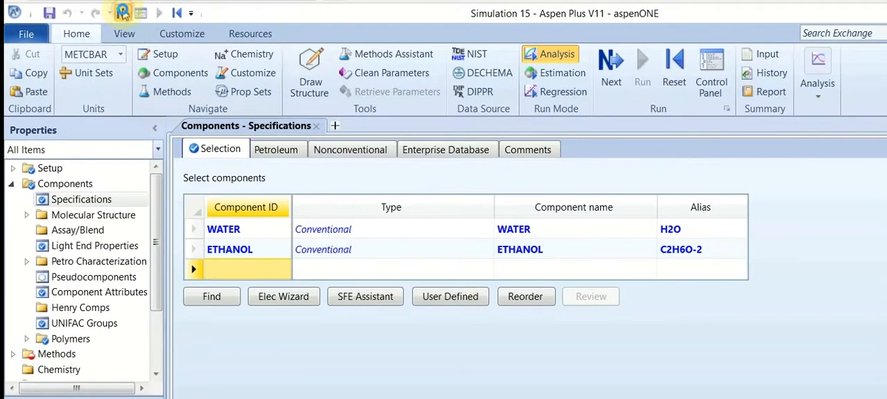
pyautogui.click(122, 13)
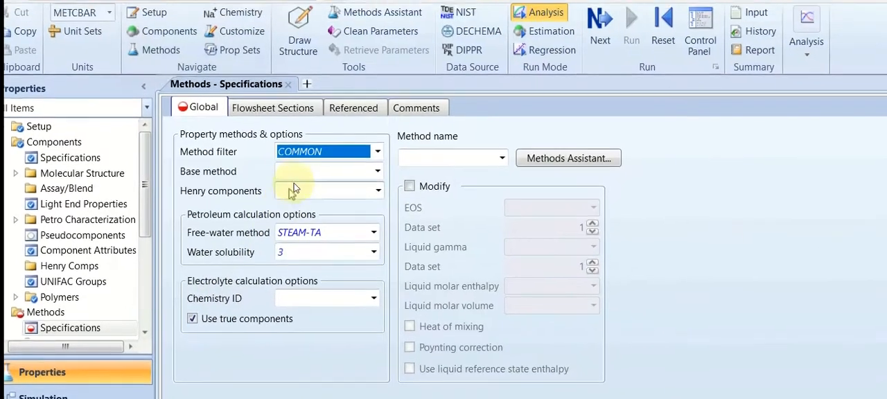
pyautogui.click(299, 172)
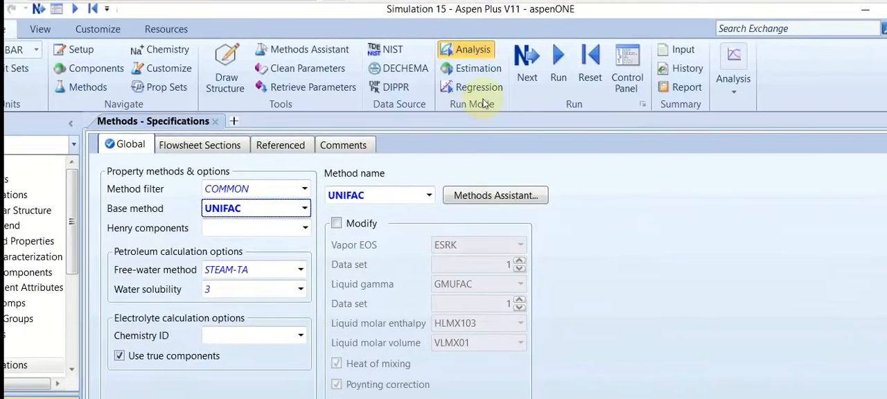
# Finish the properties input and go to the Simulation environment
pyautogui.click(608, 48)
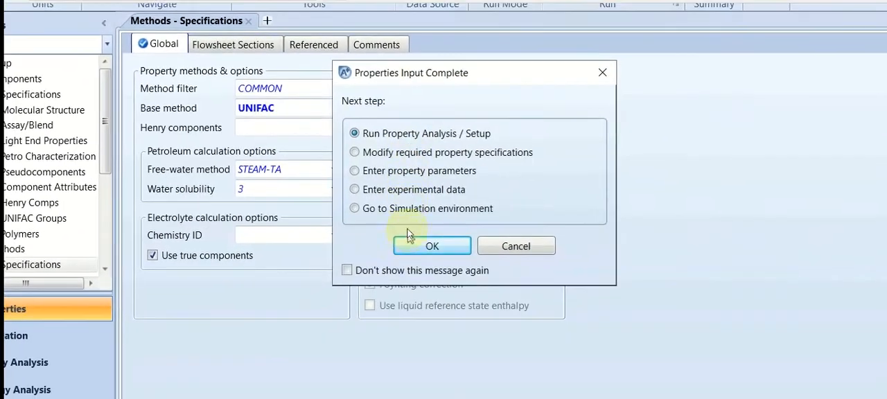
pyautogui.click(404, 222)
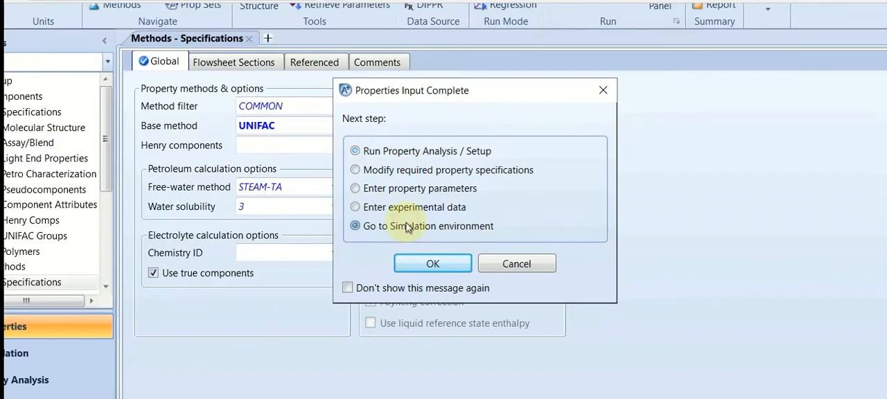
pyautogui.click(434, 258)
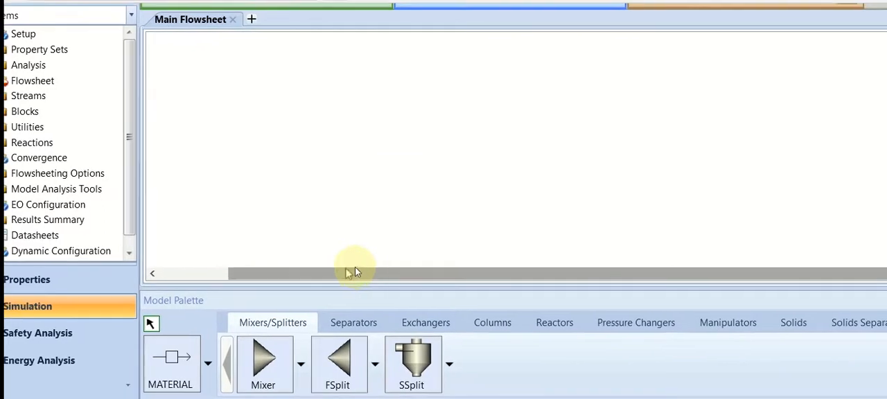
# Place a Heater exchanger block named B1 on the main flowsheet
pyautogui.click(412, 324)
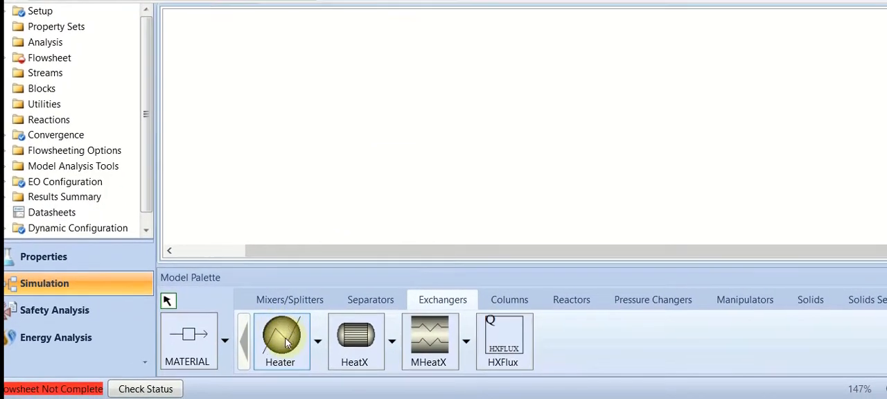
pyautogui.click(286, 342)
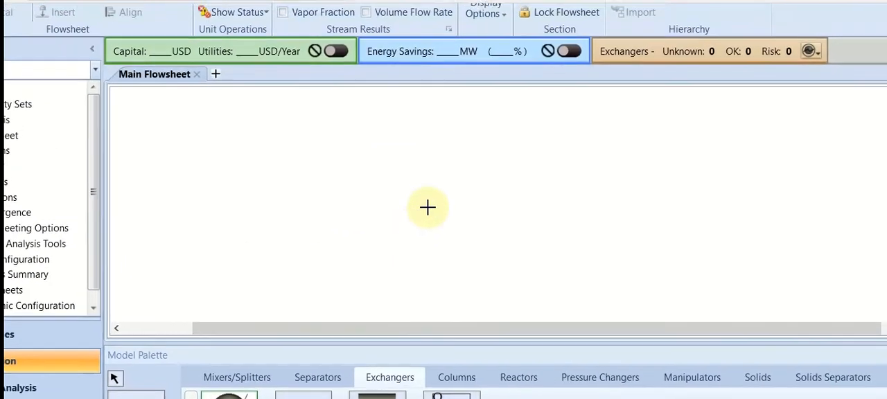
pyautogui.click(432, 151)
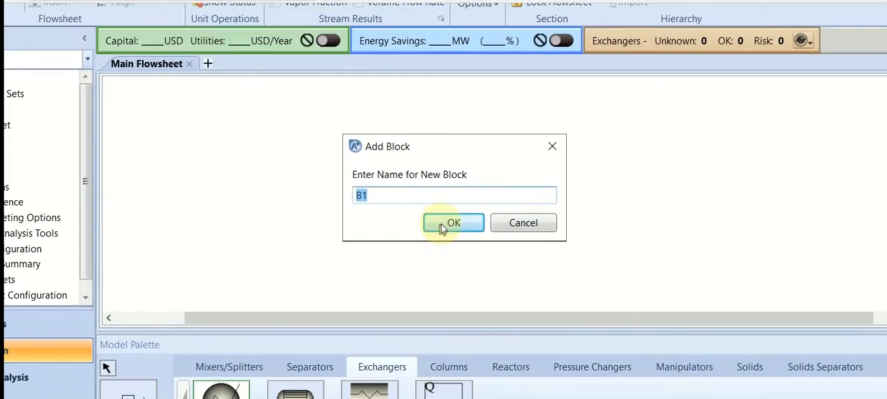
pyautogui.click(460, 207)
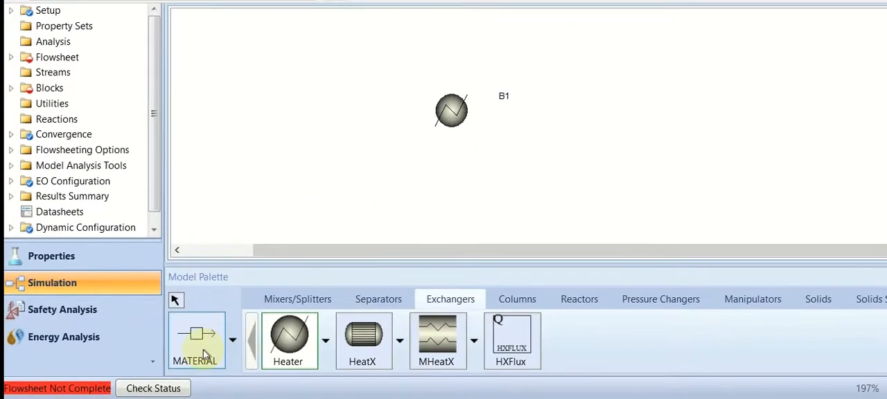
# Connect a material stream named FEED to the inlet of heater B1
pyautogui.click(177, 398)
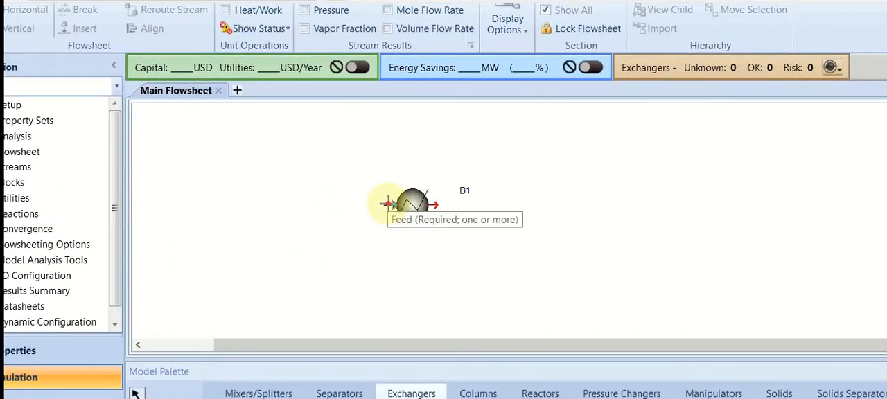
pyautogui.click(405, 195)
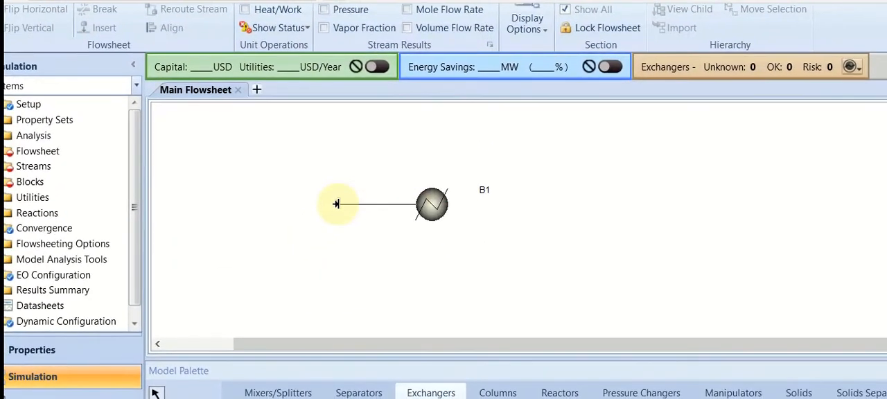
pyautogui.click(336, 204)
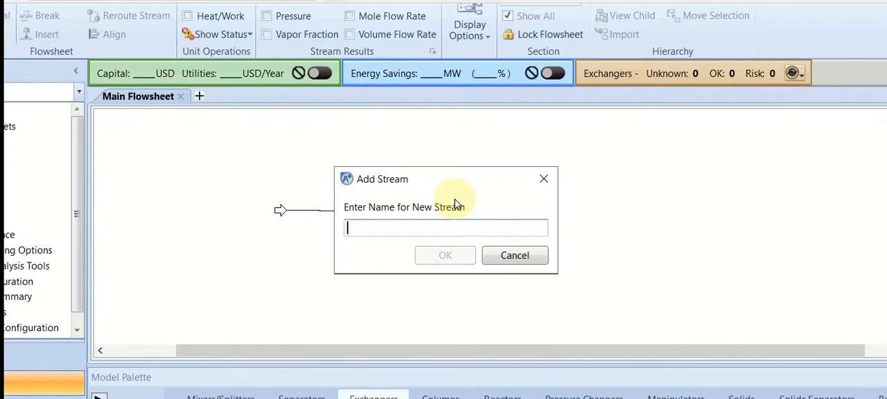
pyautogui.write('FEED')
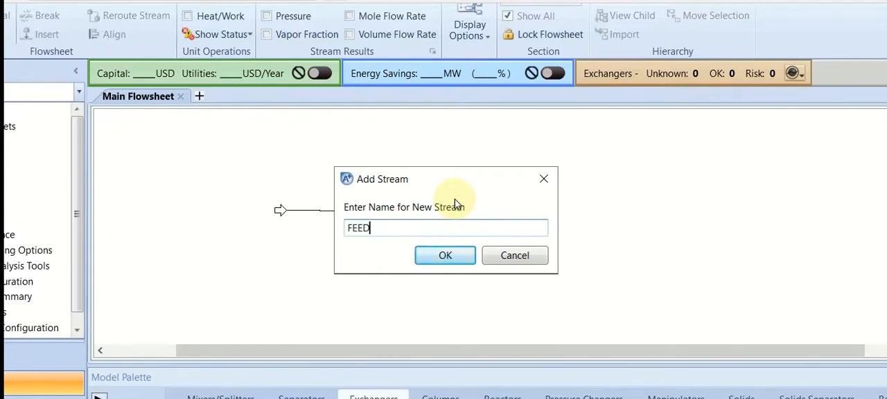
pyautogui.press('Return')
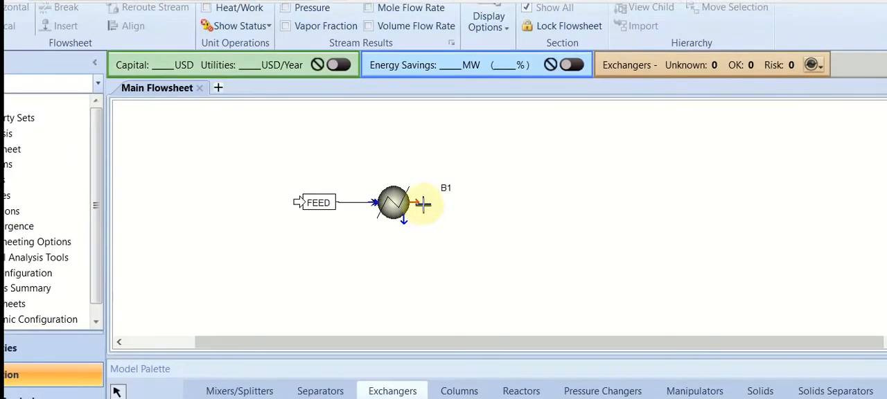
# Connect a material stream named FEEDHOT to the outlet of heater B1 and stop inserting streams
pyautogui.click(420, 203)
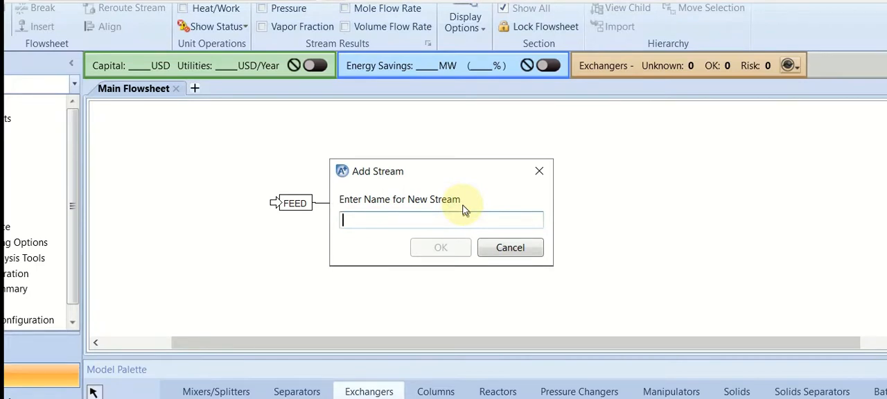
pyautogui.write('FEEDHOT')
pyautogui.press('Return')
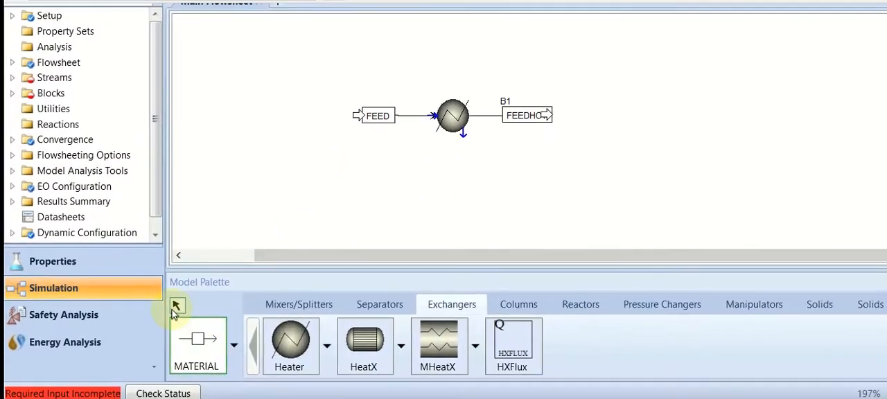
pyautogui.click(175, 306)
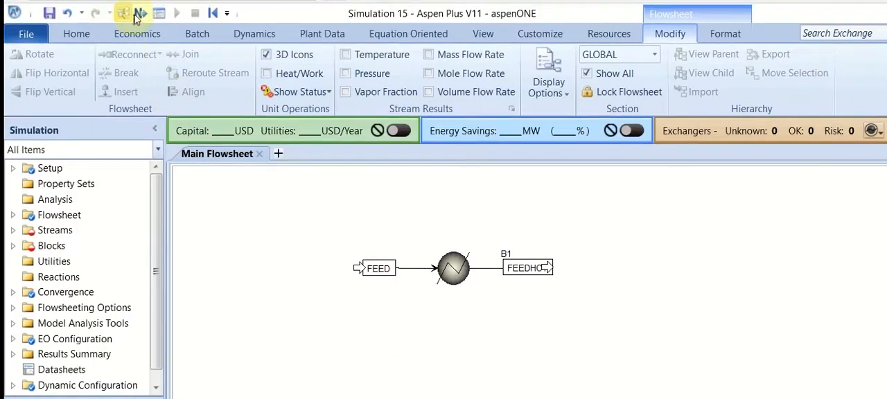
# Specify the FEED stream at 25 C and 1 bar with a total mass flow rate of 10 kg/hr
pyautogui.click(138, 14)
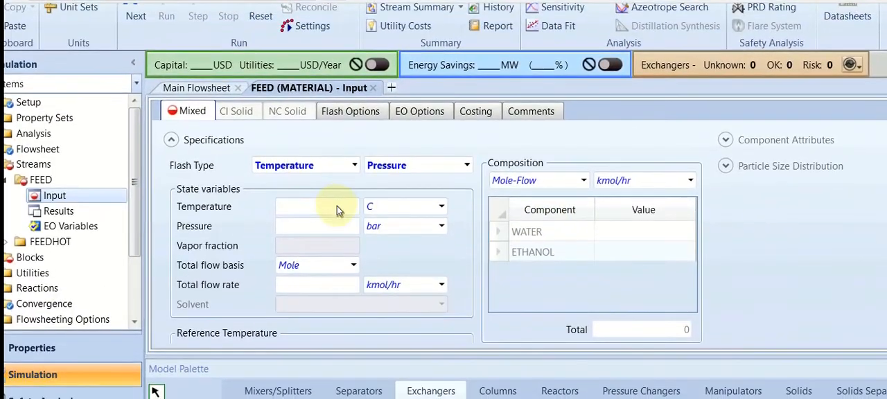
pyautogui.click(336, 205)
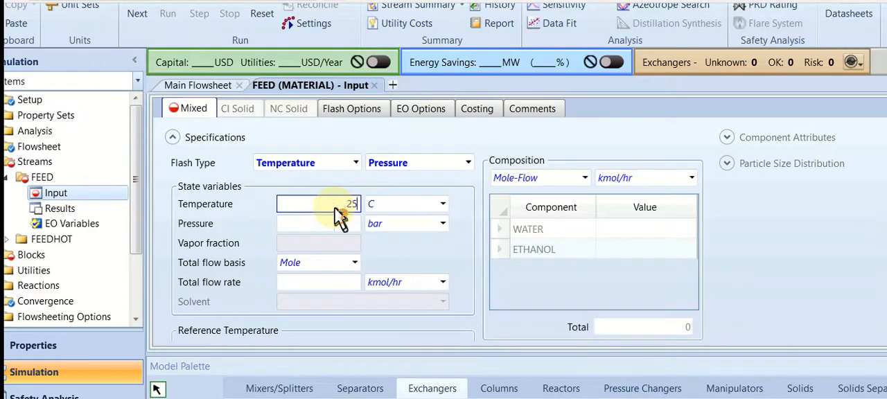
pyautogui.write('25')
pyautogui.write('1')
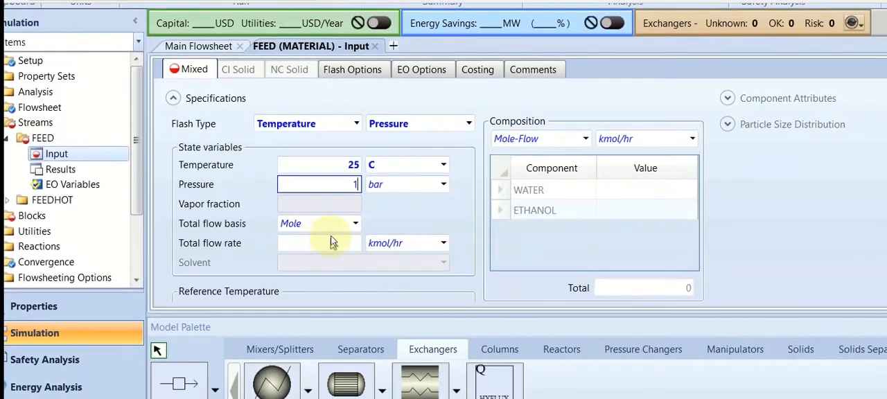
pyautogui.click(332, 257)
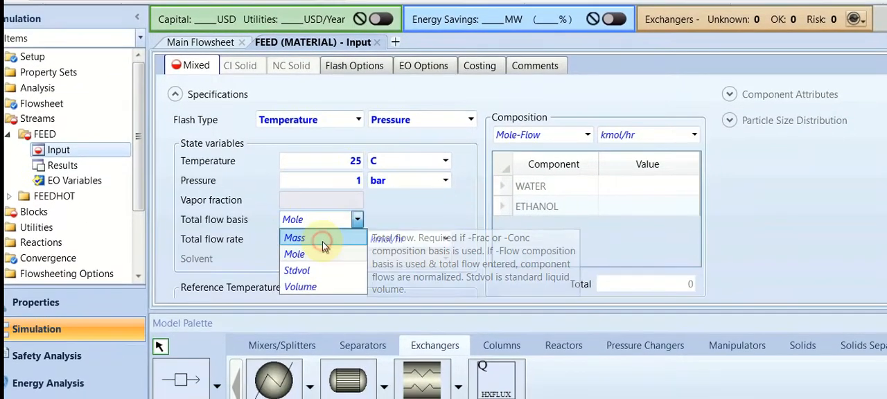
pyautogui.click(321, 250)
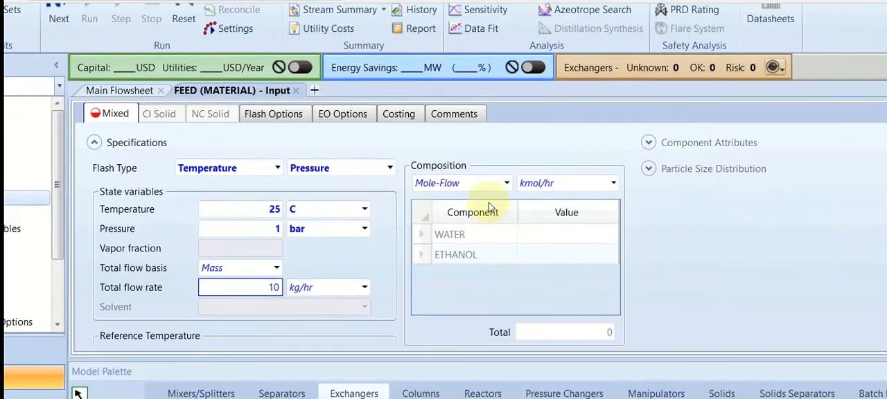
# Define the FEED composition as Mass-Frac with 0,5 for WATER and 0,5 for ETHANOL
pyautogui.click(568, 140)
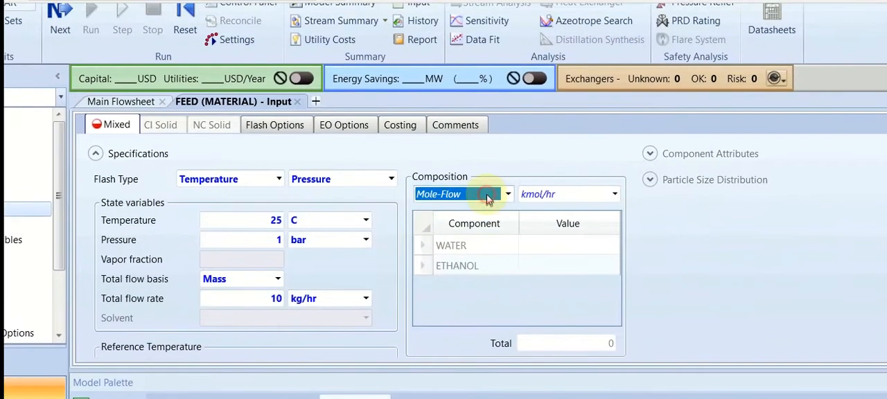
pyautogui.click(488, 199)
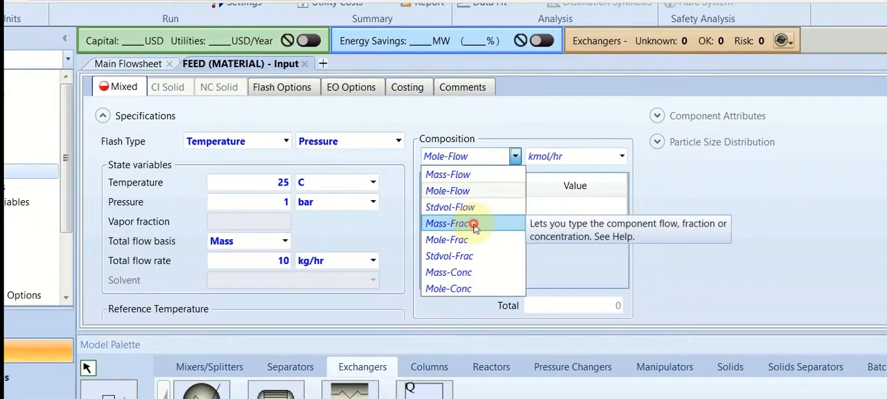
pyautogui.click(465, 249)
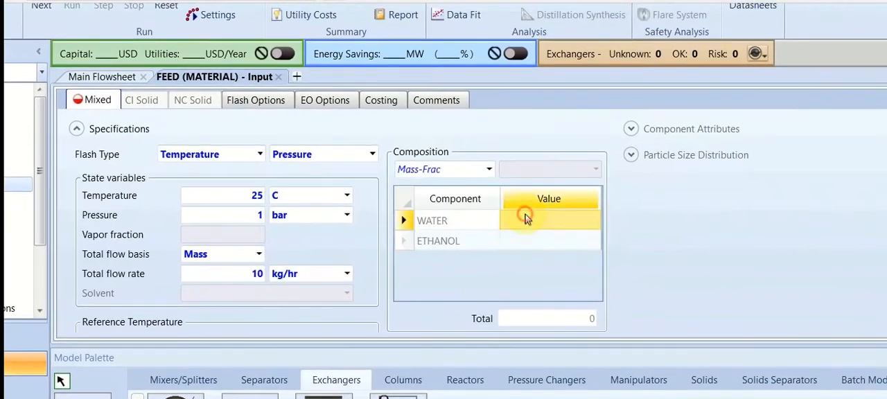
pyautogui.write('0,5')
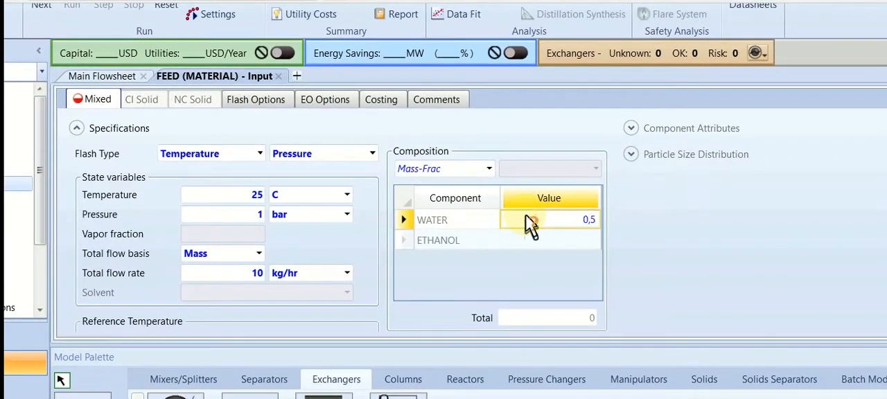
pyautogui.press('Return')
pyautogui.write('0,5')
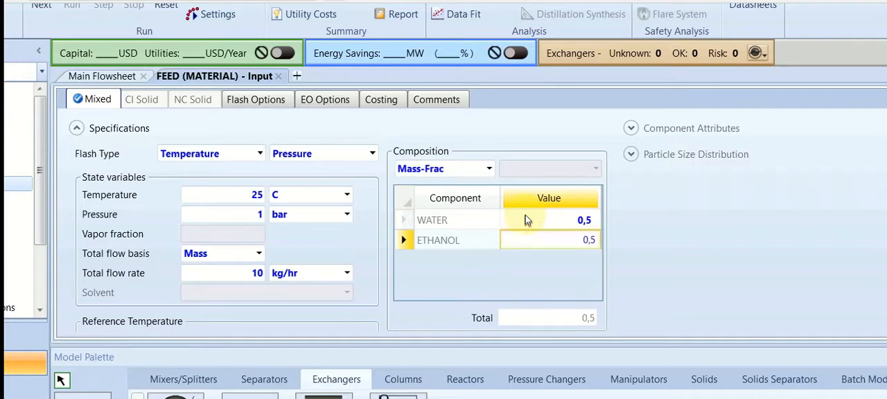
pyautogui.press('Return')
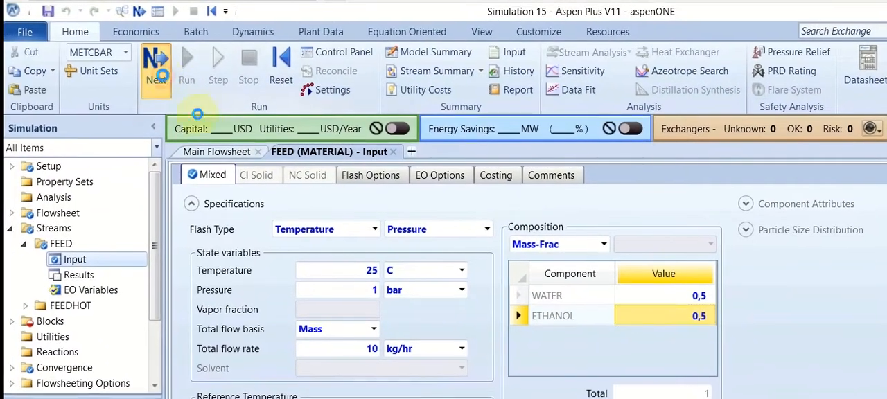
# Open the input specifications of heater B1 and set its flash type to Pressure and Temperature change
pyautogui.click(151, 61)
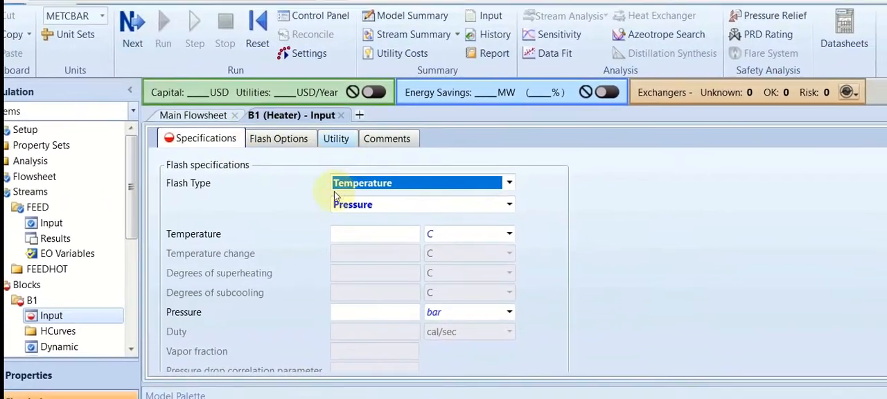
pyautogui.click(301, 200)
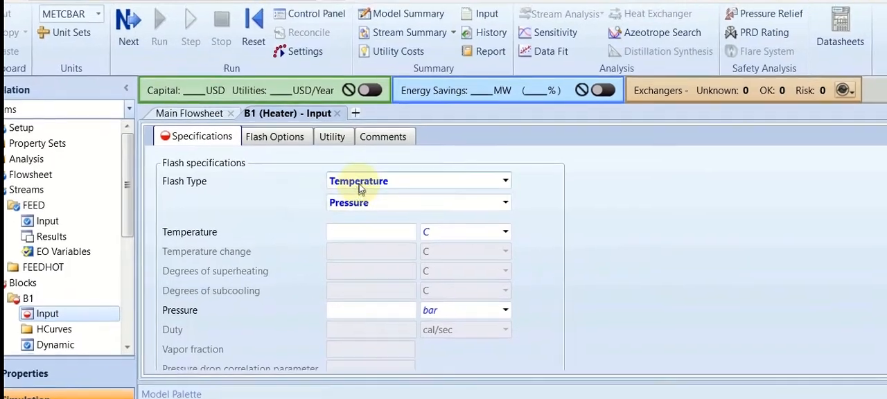
pyautogui.click(359, 184)
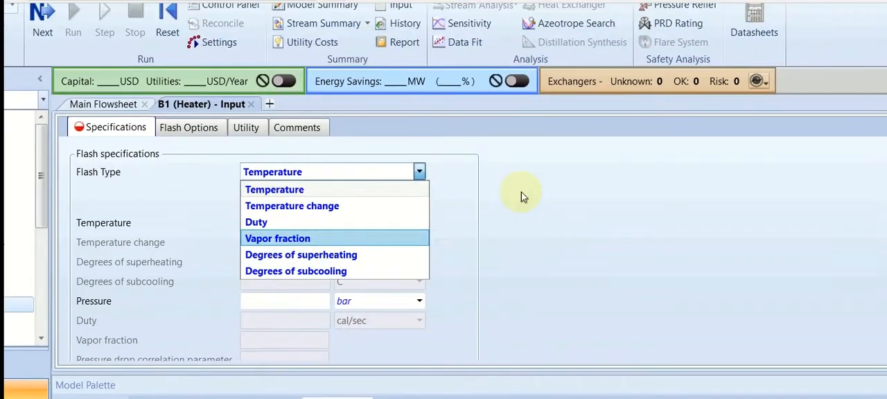
pyautogui.click(599, 154)
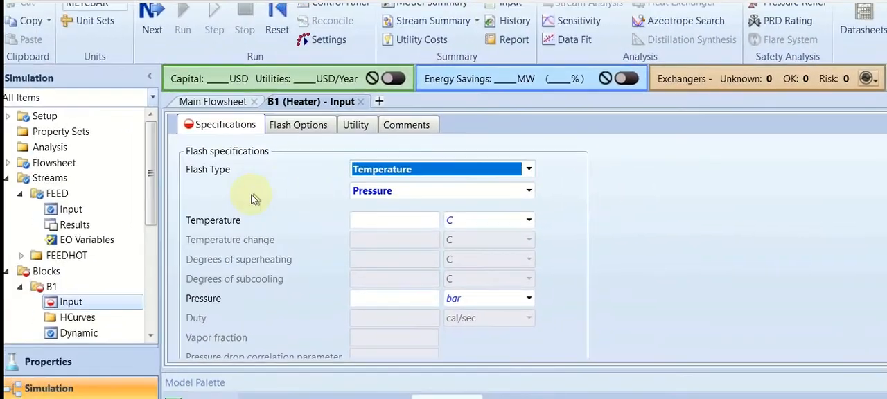
pyautogui.click(145, 197)
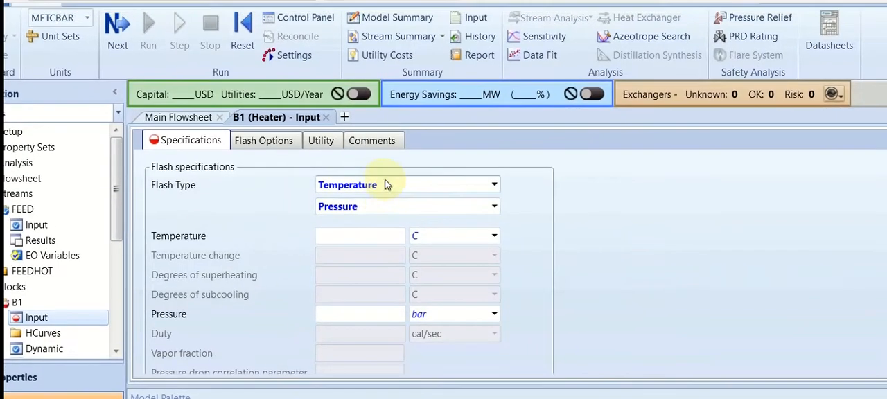
pyautogui.click(419, 174)
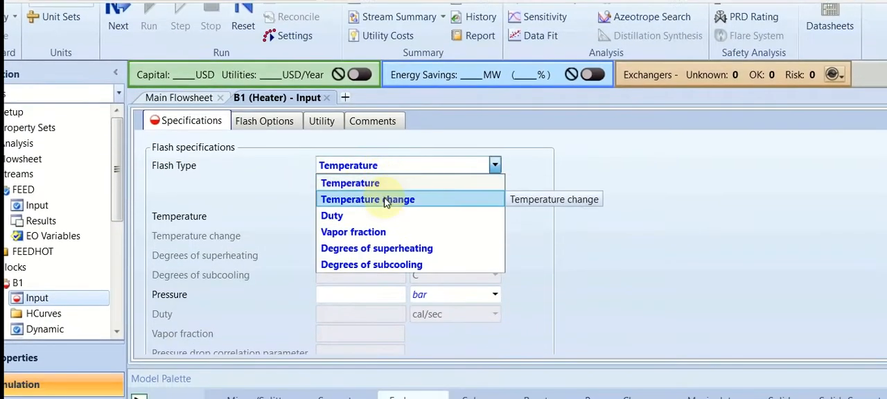
pyautogui.click(386, 213)
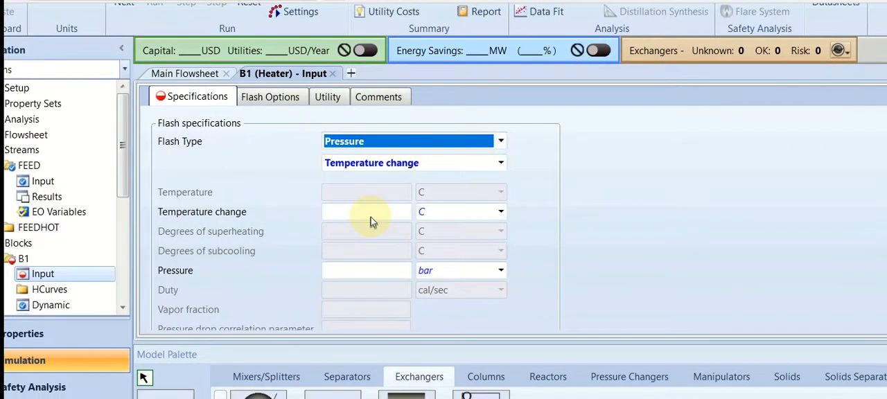
# Specify a temperature change of 20 C and a pressure of 1 bar for heater B1, and check the valid phases
pyautogui.click(371, 216)
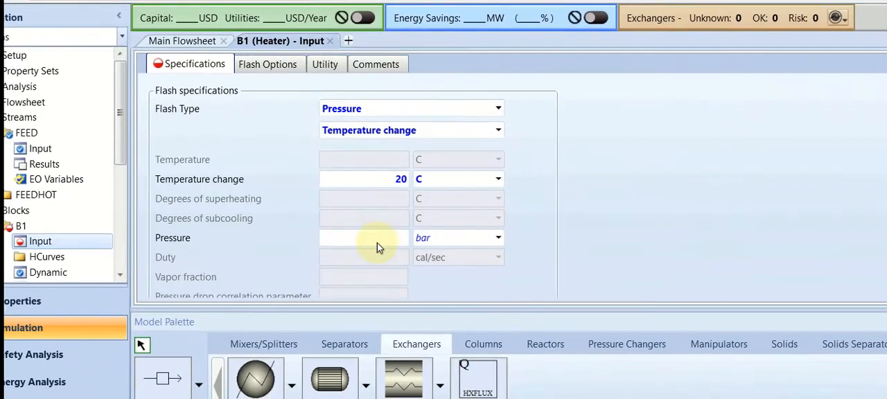
pyautogui.click(297, 266)
pyautogui.write('1')
pyautogui.click(646, 248)
pyautogui.scroll(-2, 605, 235)
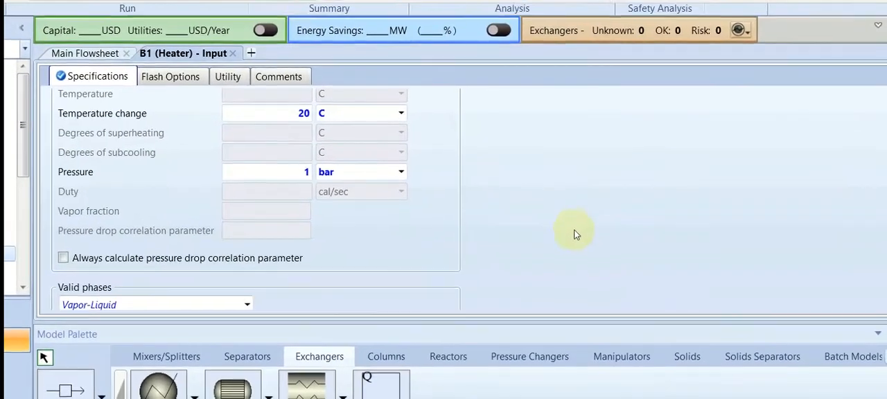
pyautogui.scroll(-1, 581, 208)
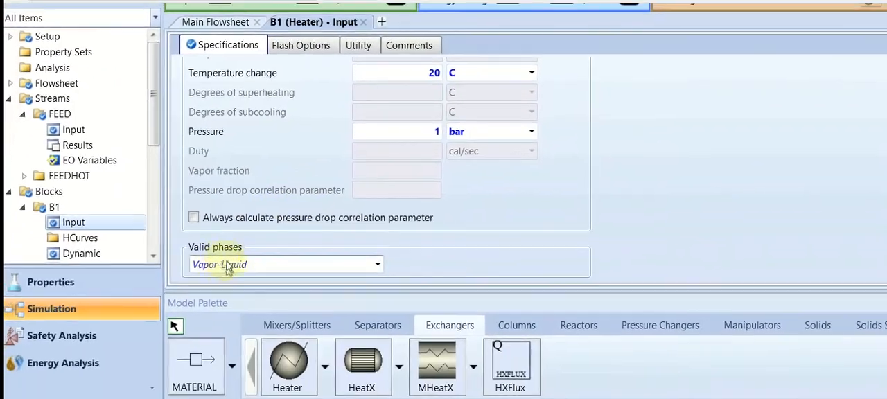
pyautogui.scroll(3, 298, 190)
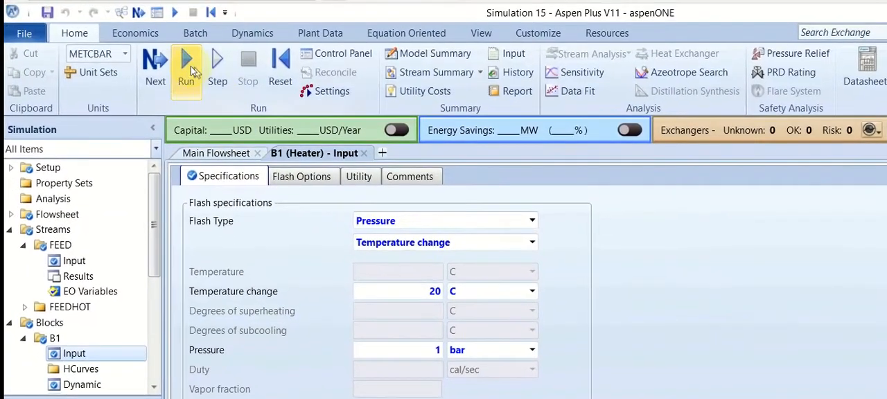
# Run the simulation and open the stream summary for all streams
pyautogui.click(189, 66)
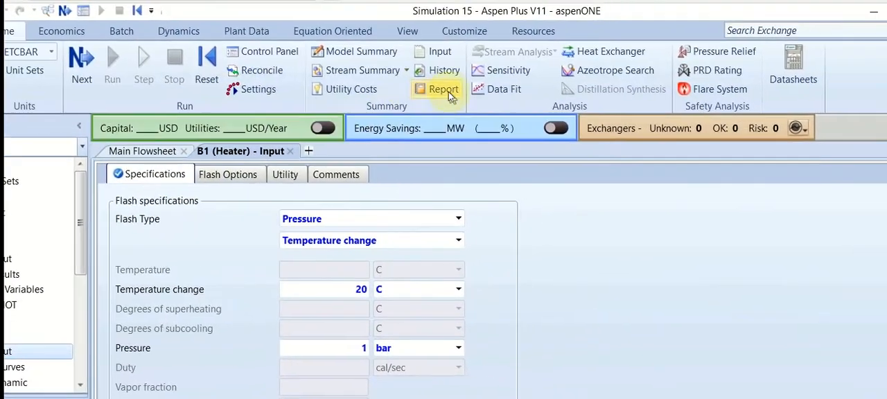
pyautogui.click(405, 73)
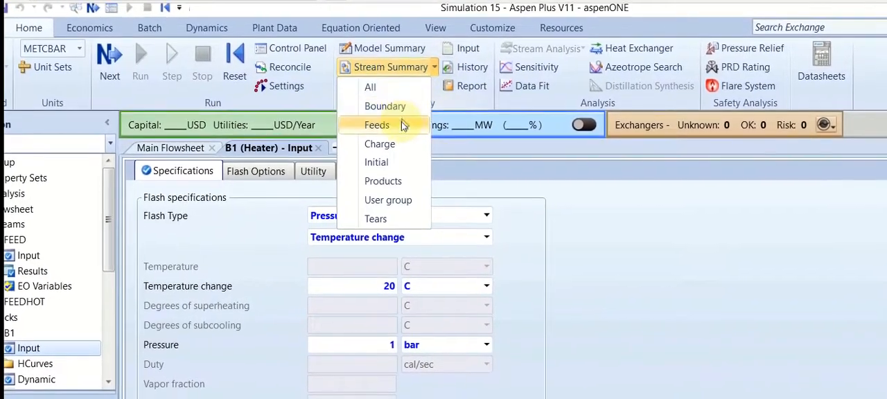
pyautogui.click(388, 93)
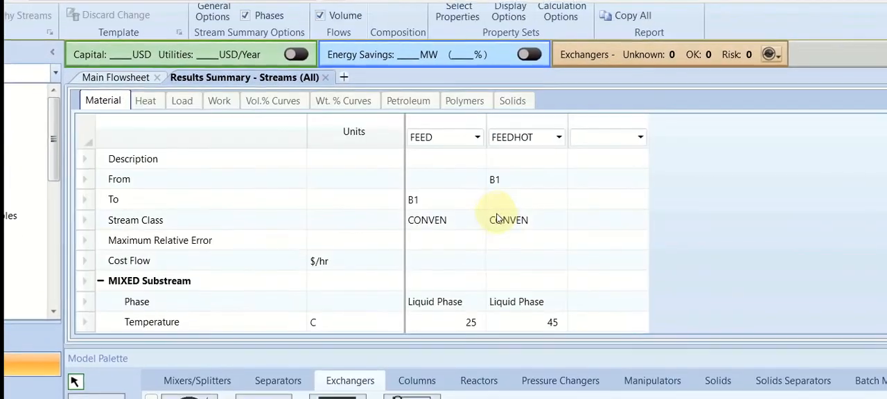
# Compare the temperatures, phase fractions, enthalpies, densities and flows of FEED and FEEDHOT, referring back to the flowsheet
pyautogui.scroll(-2, 494, 216)
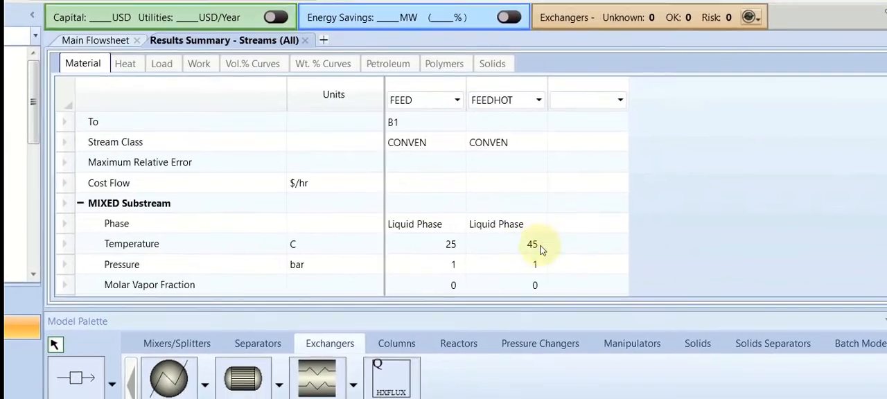
pyautogui.scroll(-3, 471, 253)
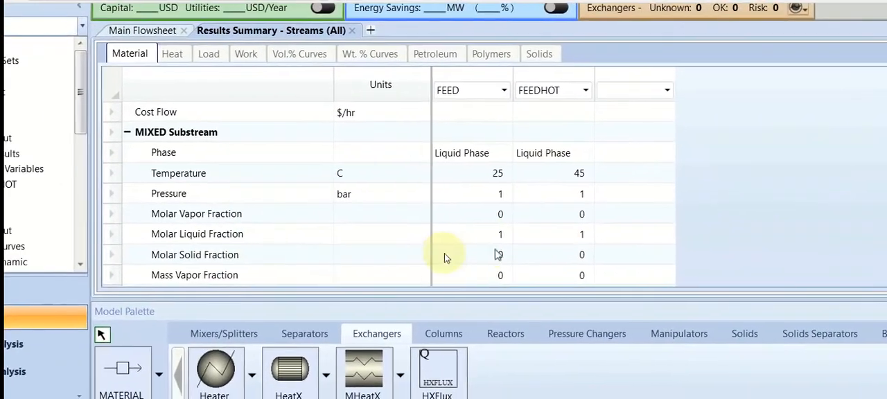
pyautogui.scroll(-4, 454, 255)
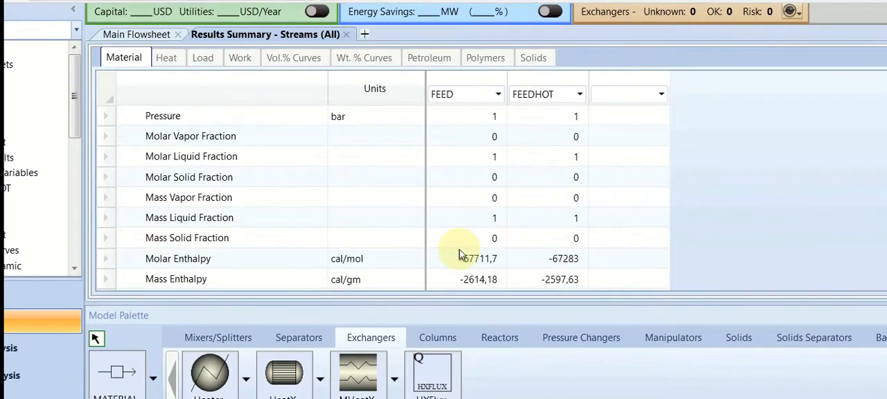
pyautogui.scroll(-4, 459, 253)
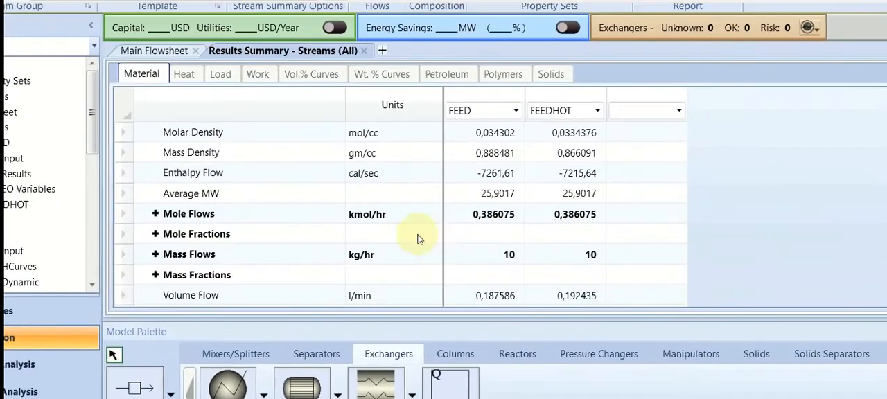
pyautogui.scroll(5, 401, 235)
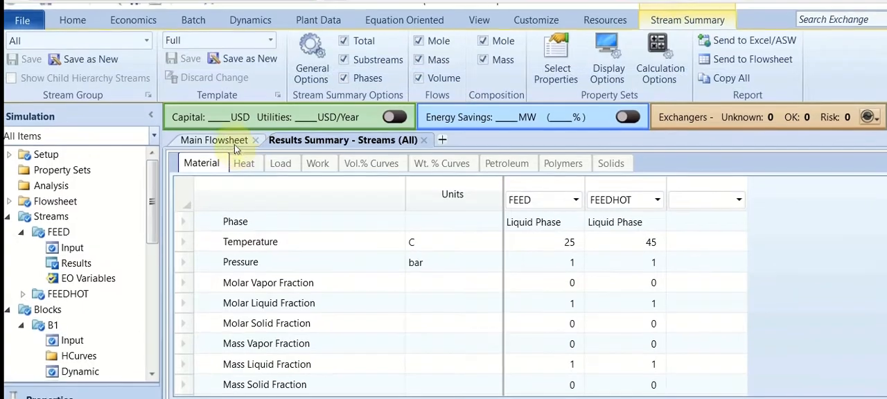
pyautogui.click(234, 142)
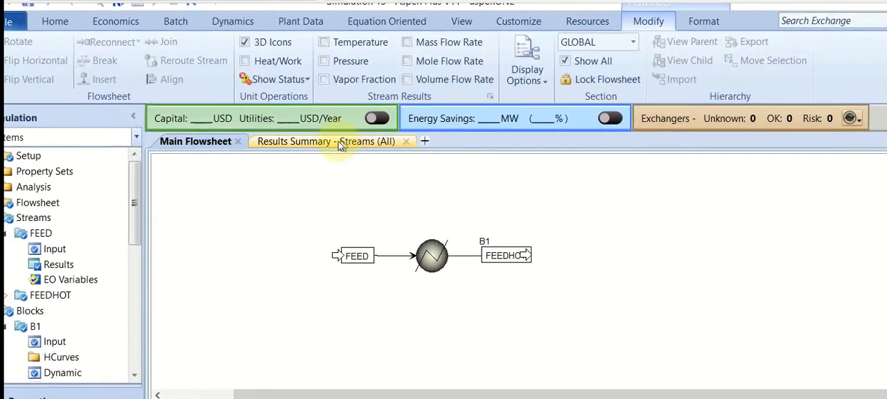
pyautogui.click(338, 142)
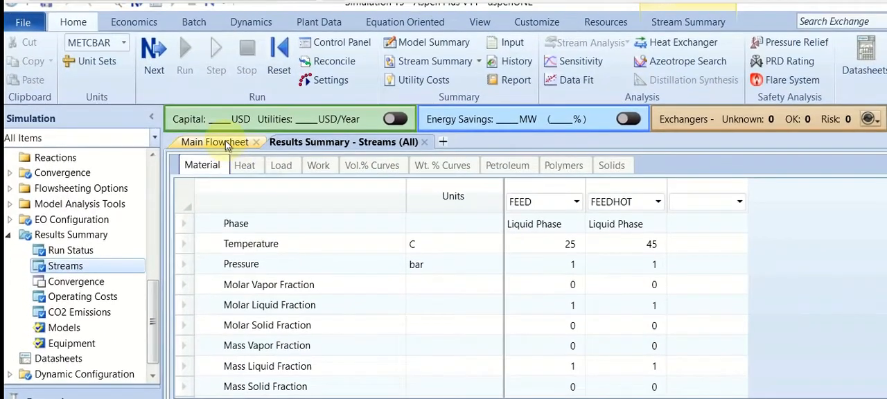
# Return to the flowsheet and open the results summary of heater B1
pyautogui.click(223, 142)
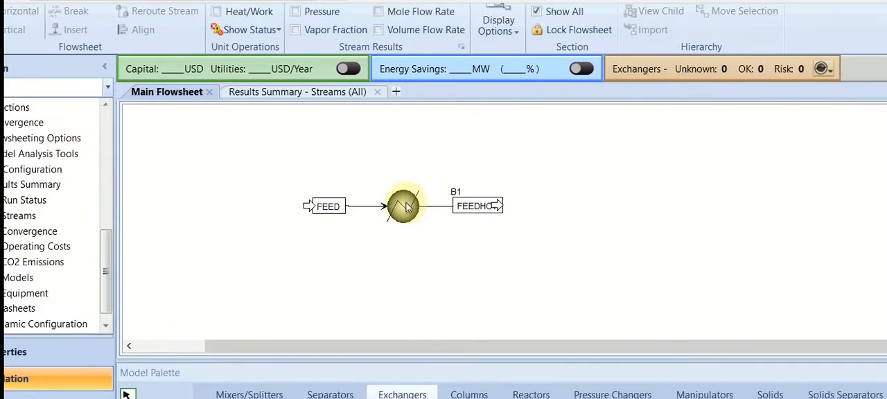
pyautogui.click(403, 211)
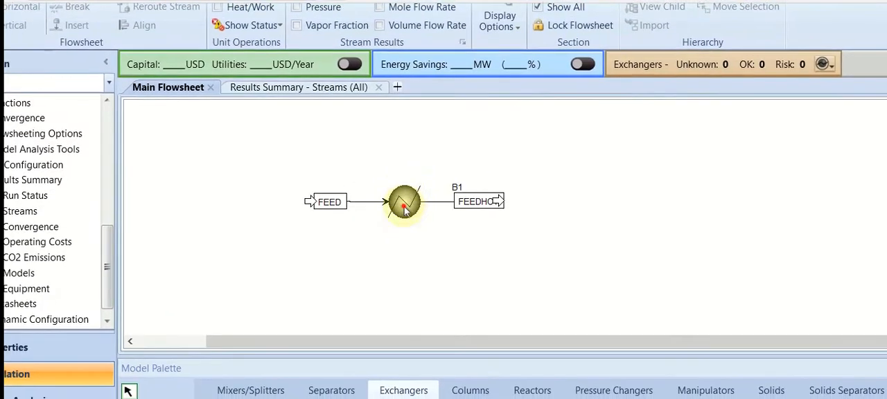
pyautogui.doubleClick(405, 210)
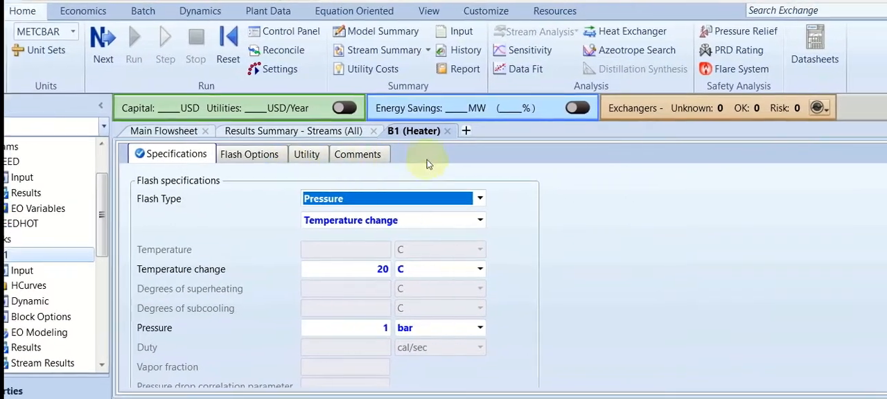
pyautogui.click(447, 130)
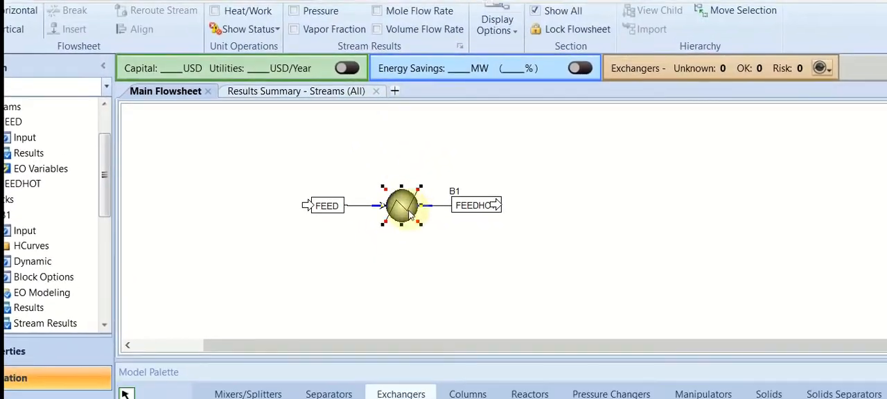
pyautogui.rightClick(404, 206)
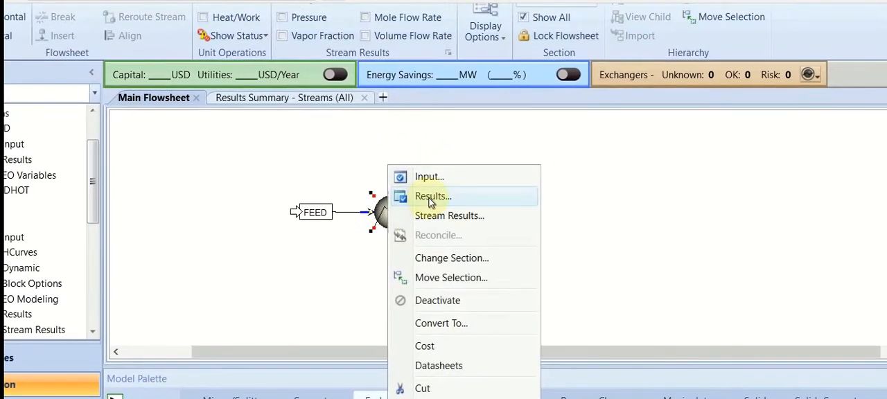
pyautogui.click(432, 197)
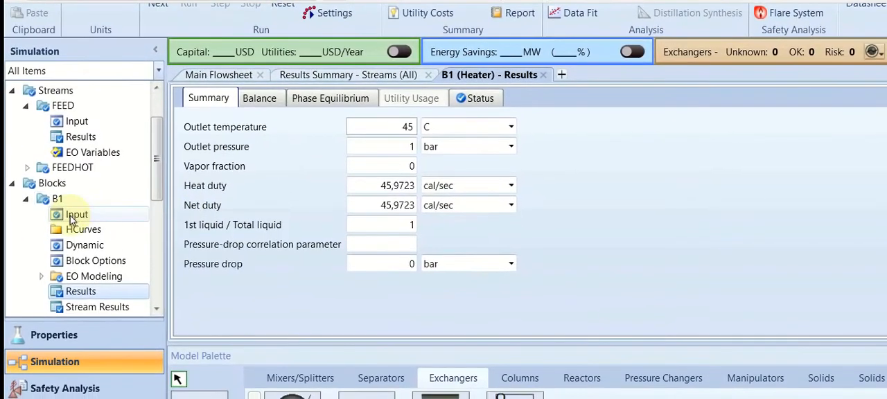
pyautogui.scroll(-2, 53, 166)
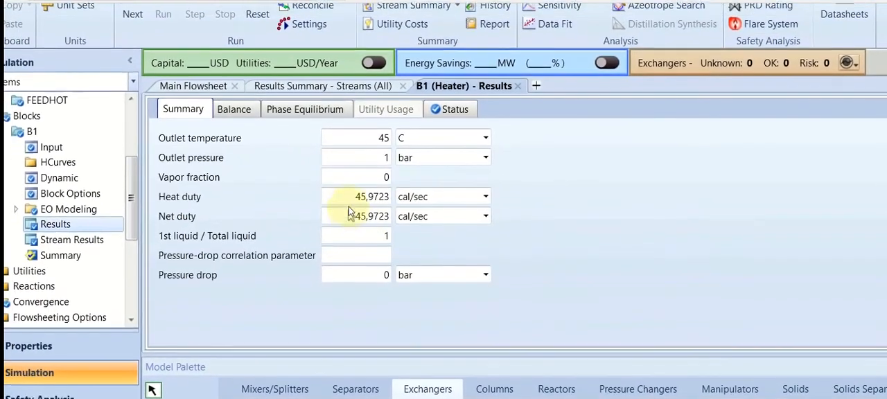
# Inspect the heat duty of heater B1 and set its display unit to kJ/hr
pyautogui.click(351, 204)
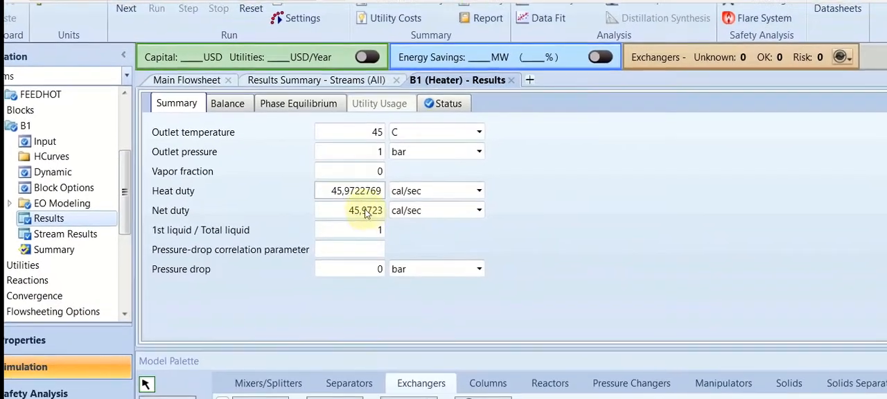
pyautogui.click(549, 240)
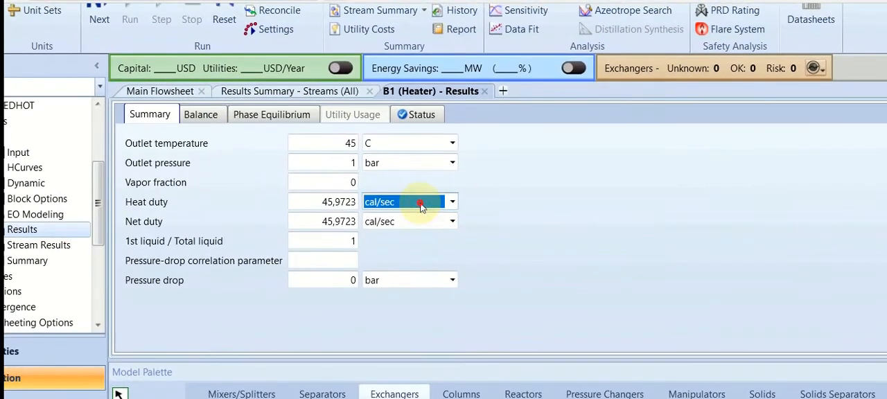
pyautogui.click(421, 204)
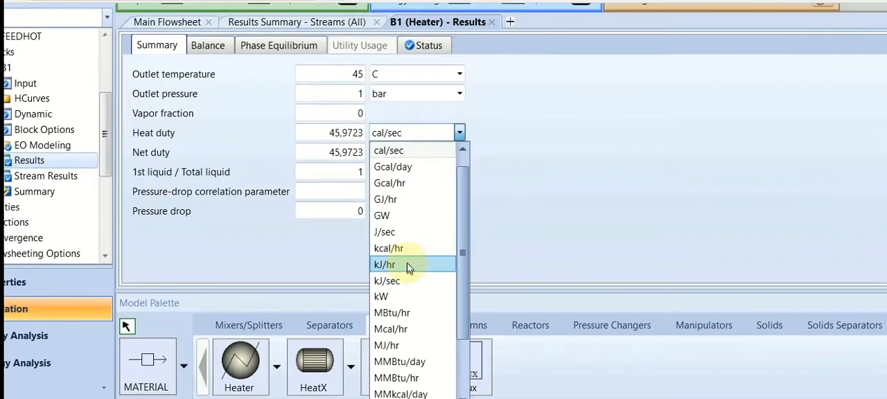
pyautogui.click(405, 317)
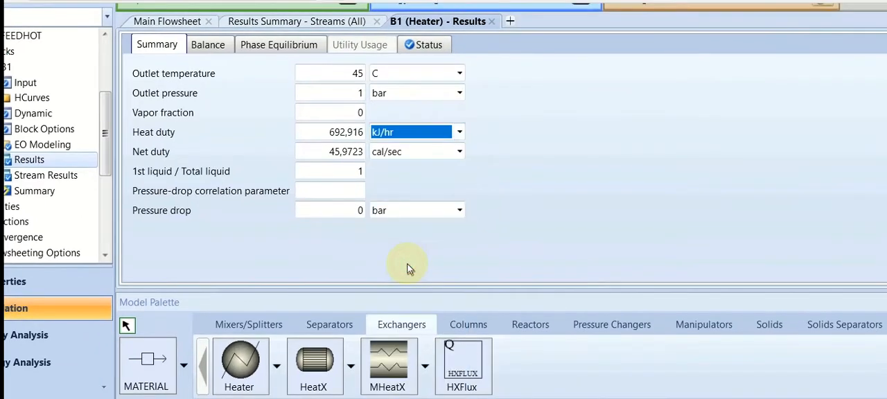
pyautogui.click(467, 230)
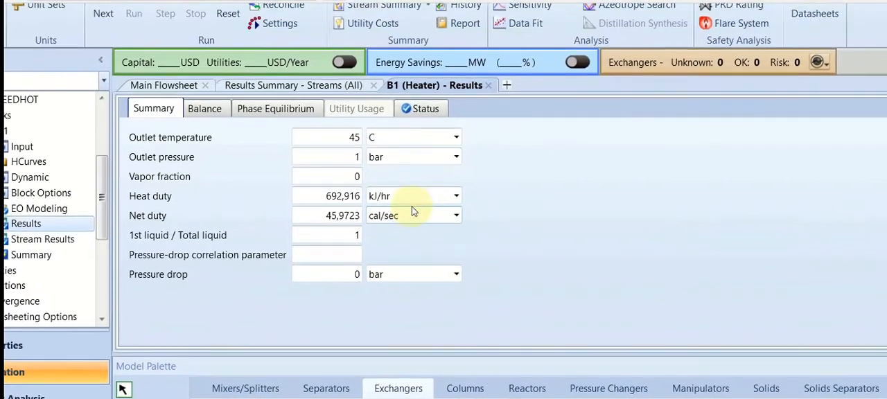
# Set the display units of heater B1's heat duty and net duty to kW
pyautogui.click(415, 132)
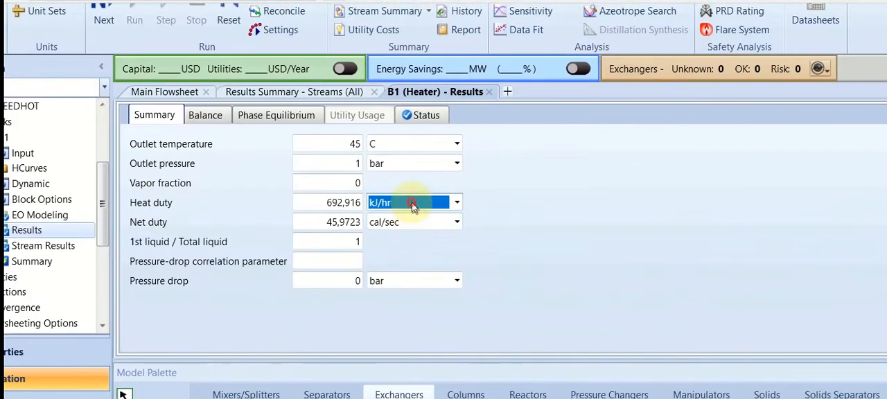
pyautogui.click(411, 202)
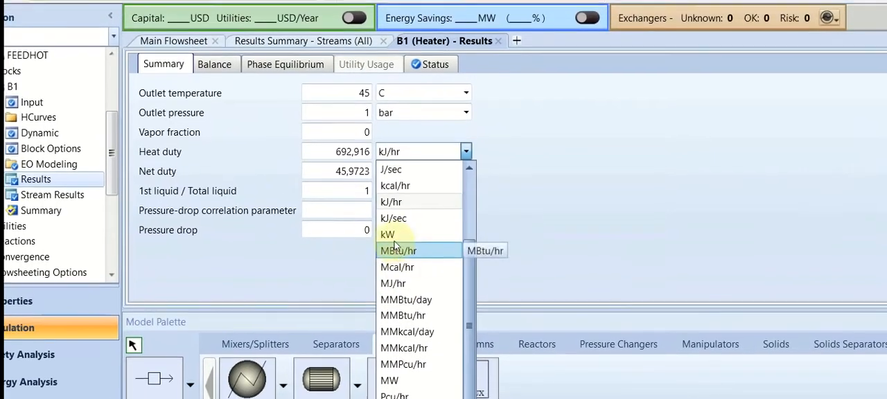
pyautogui.click(395, 239)
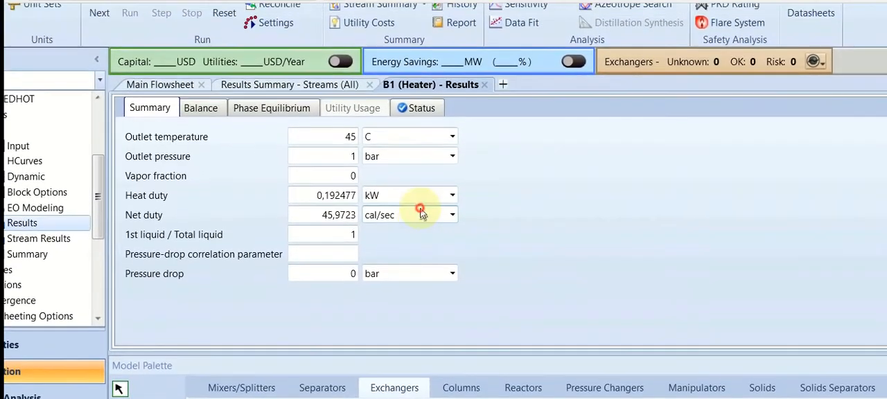
pyautogui.click(377, 213)
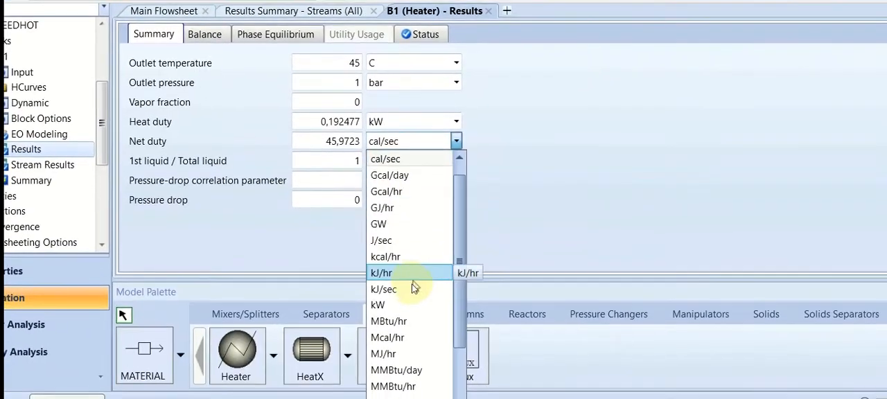
pyautogui.click(378, 355)
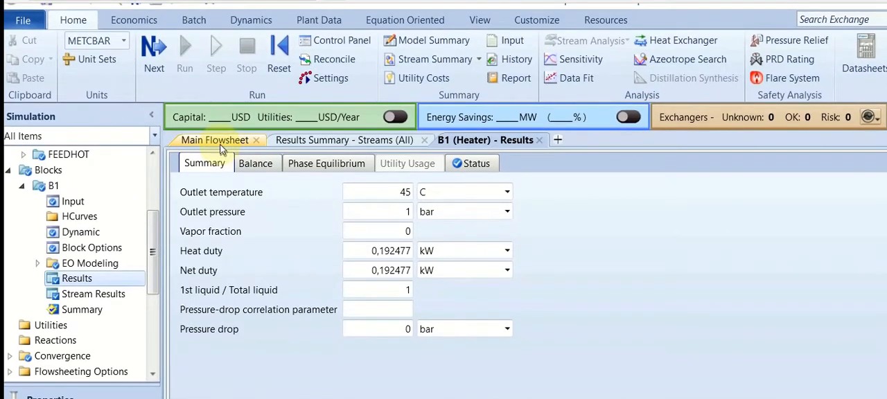
# Set the temperature change of heater B1 to 25 C and rerun the simulation with its results summary open
pyautogui.click(219, 144)
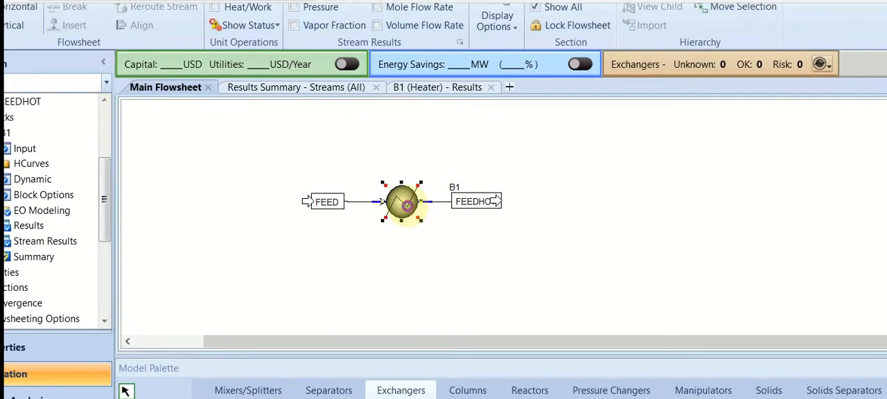
pyautogui.doubleClick(406, 205)
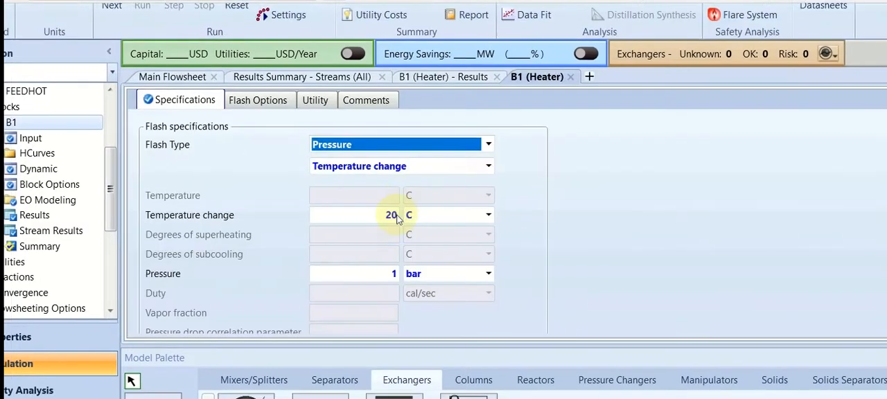
pyautogui.click(394, 215)
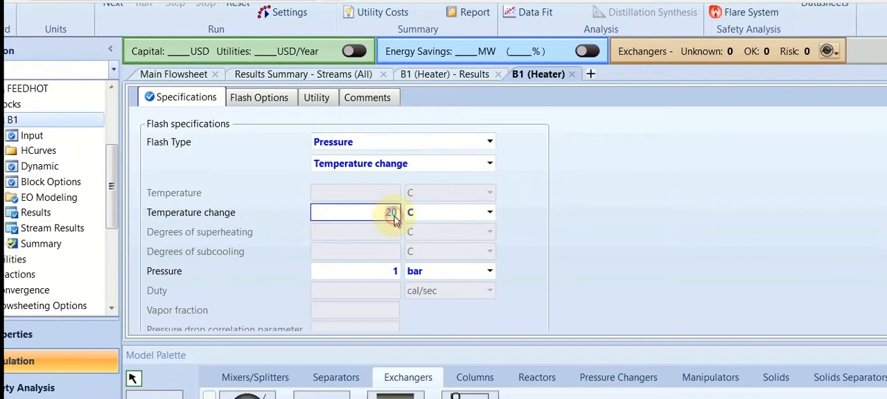
pyautogui.write('25')
pyautogui.click(562, 228)
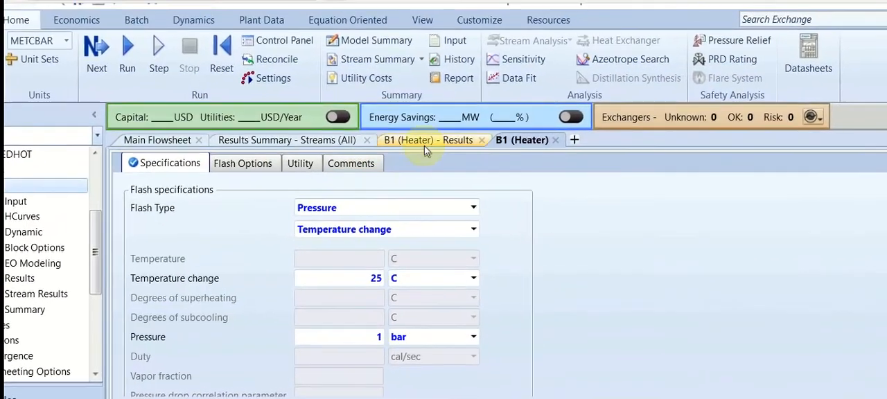
pyautogui.click(444, 139)
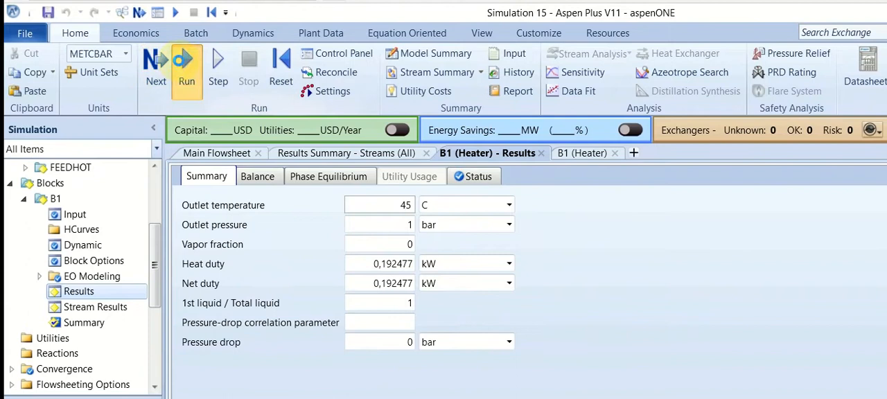
pyautogui.click(182, 61)
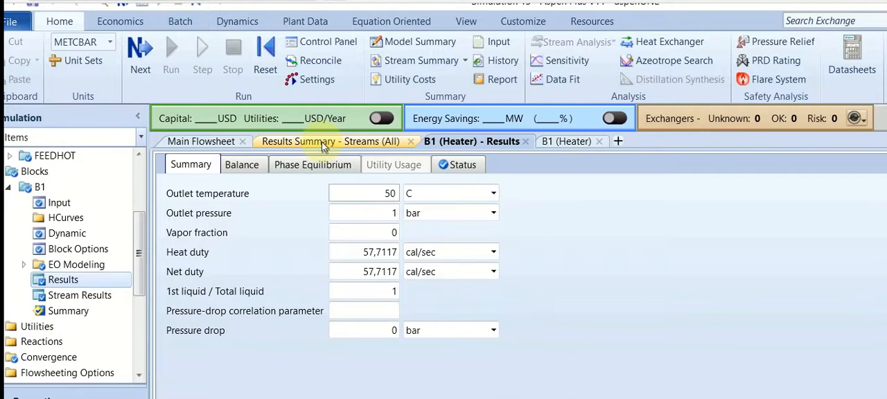
# Reopen heater B1's specifications from the flowsheet and set the temperature change to -5 C
pyautogui.click(208, 141)
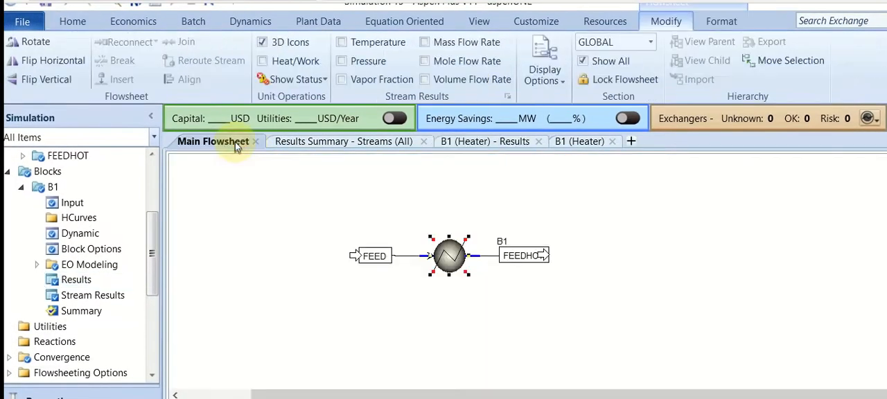
pyautogui.click(417, 302)
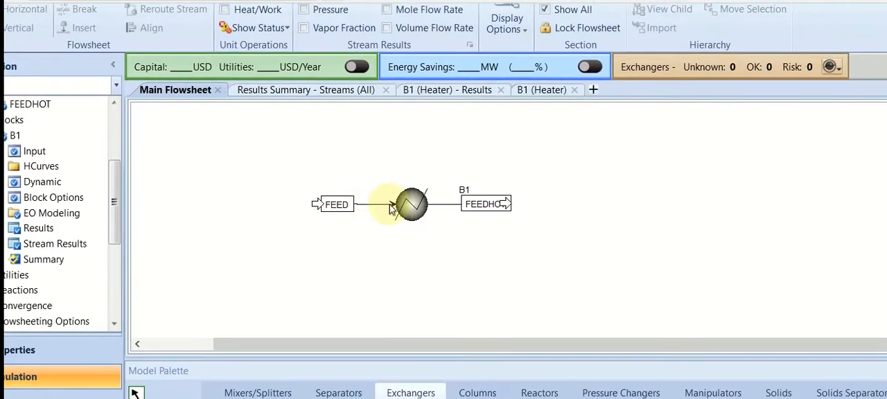
pyautogui.doubleClick(404, 207)
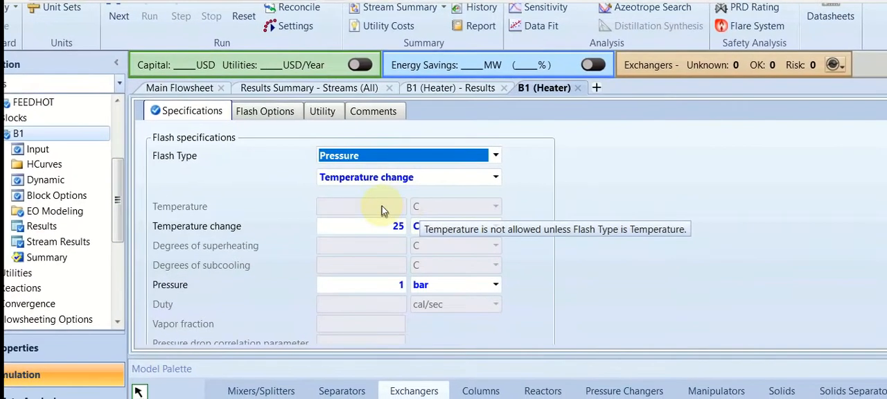
pyautogui.click(380, 209)
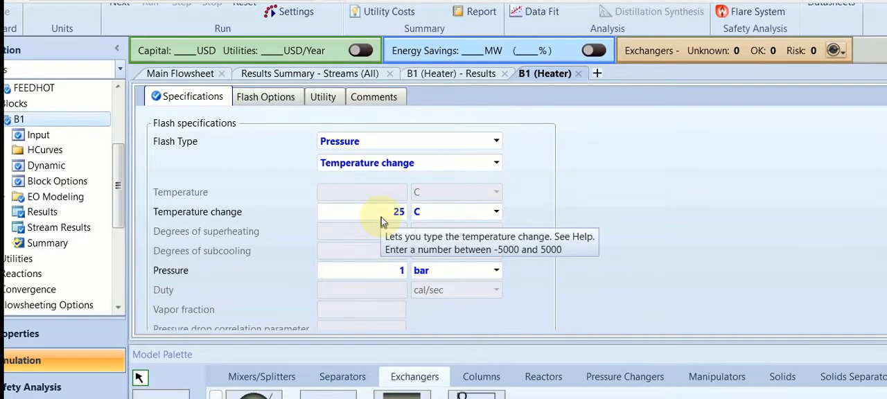
pyautogui.click(384, 214)
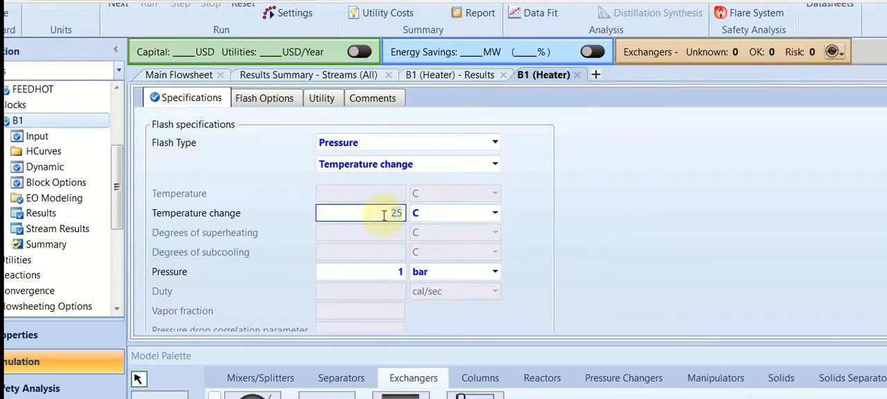
pyautogui.write('-5')
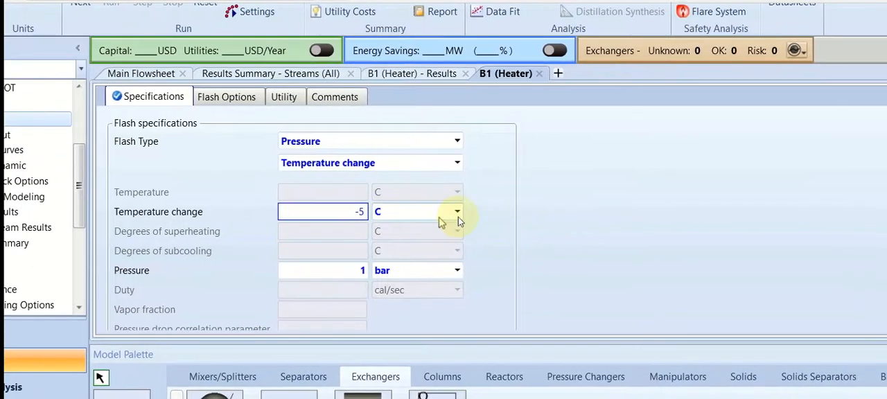
pyautogui.click(509, 221)
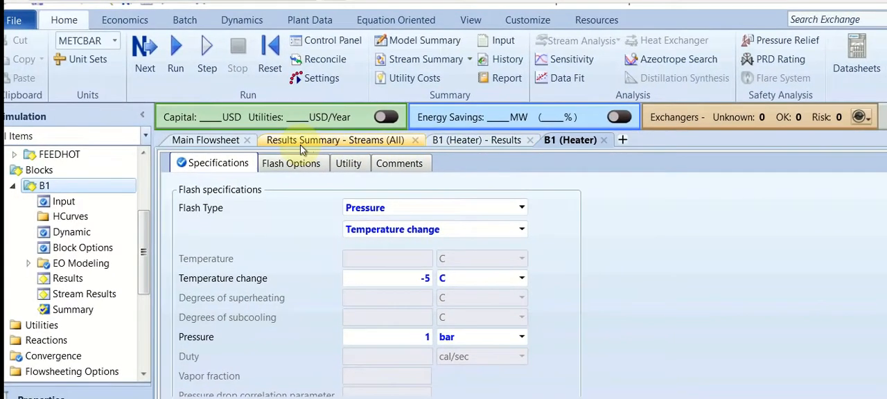
# Rerun the simulation from the stream results summary, rechecking the heater specification first, and compare the FEED and FEEDHOT temperatures
pyautogui.click(301, 144)
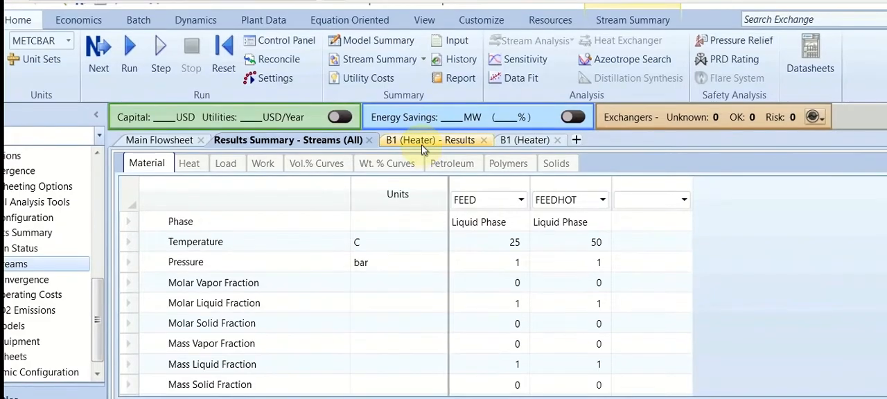
pyautogui.click(525, 140)
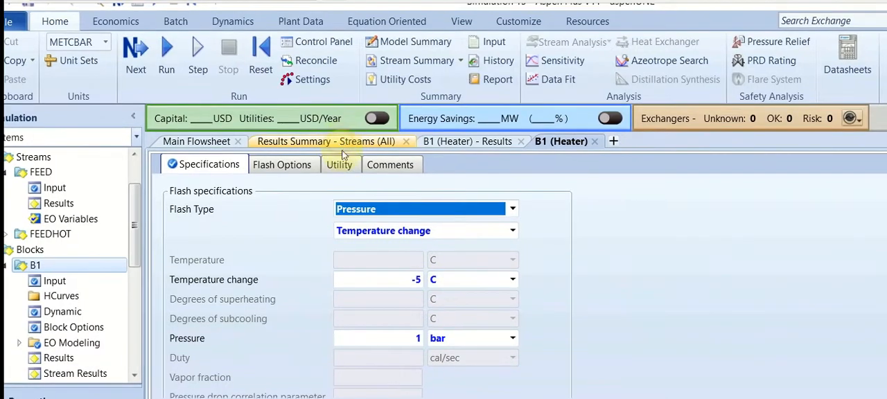
pyautogui.click(342, 143)
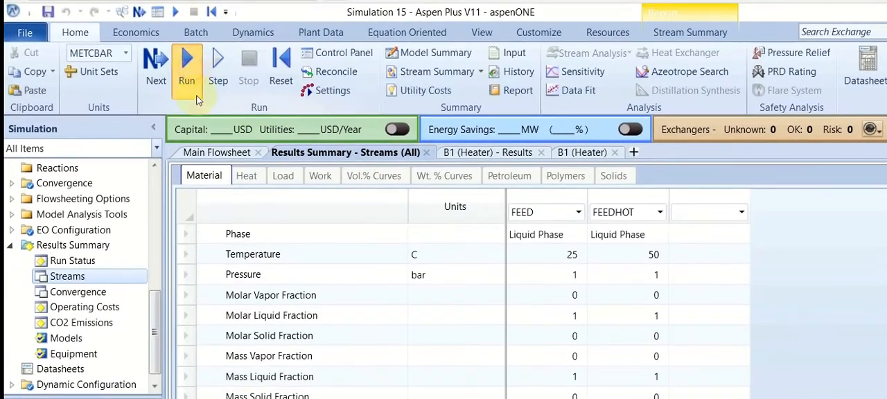
pyautogui.click(196, 101)
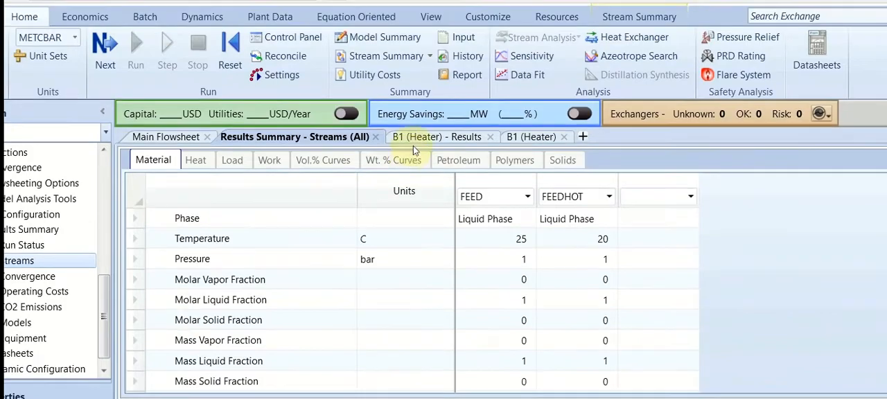
# Open heater B1's results for the cooling case and show both heat duty and net duty in kW
pyautogui.click(416, 140)
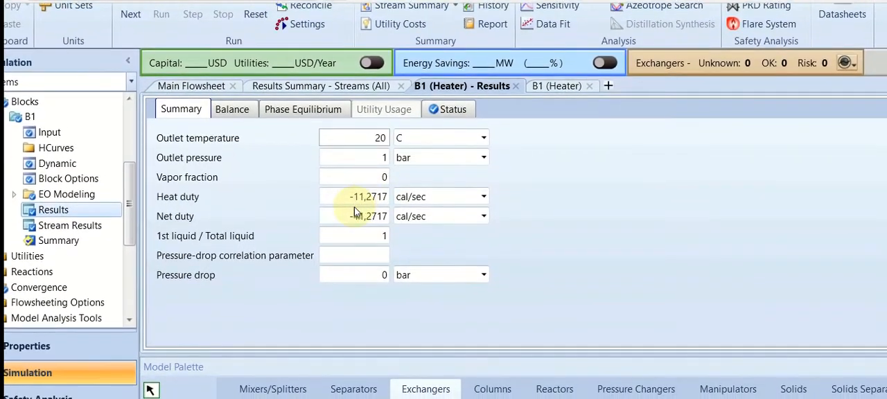
pyautogui.click(431, 200)
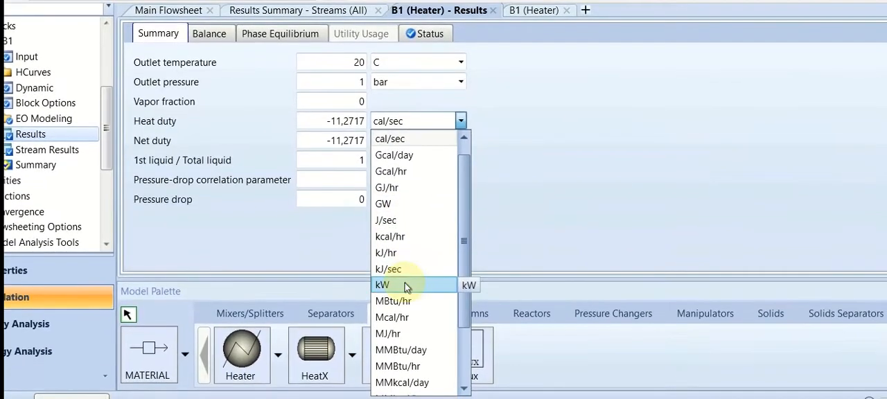
pyautogui.click(407, 287)
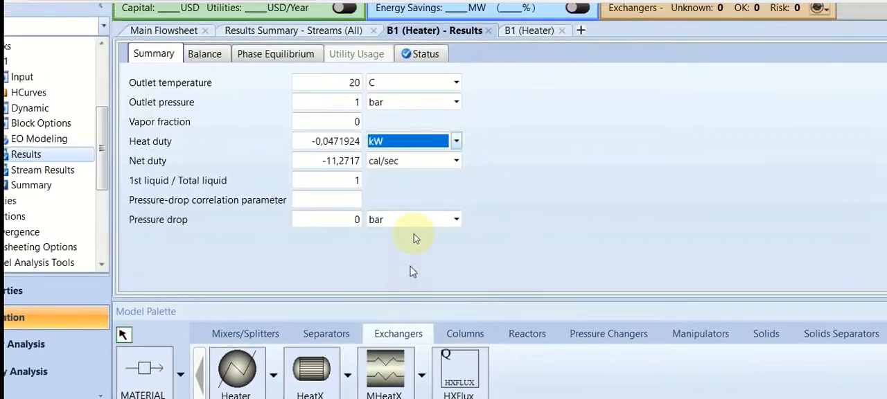
pyautogui.click(414, 139)
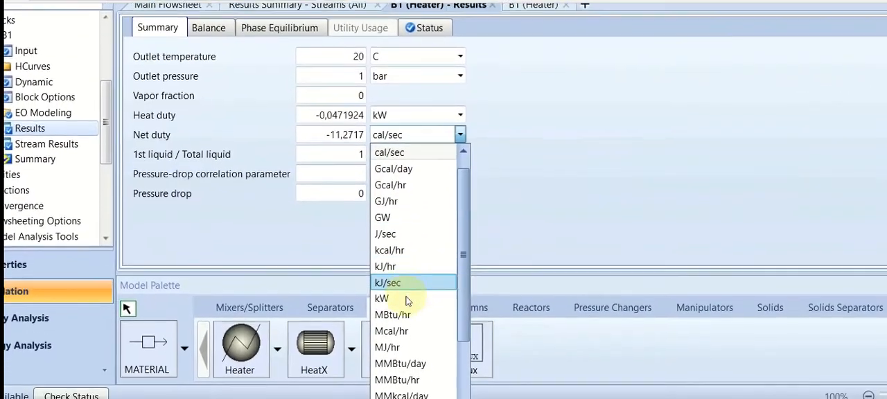
pyautogui.click(403, 378)
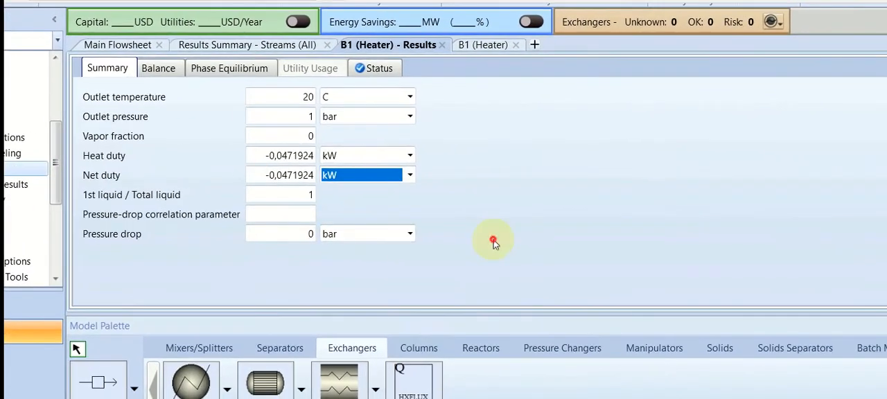
pyautogui.click(494, 240)
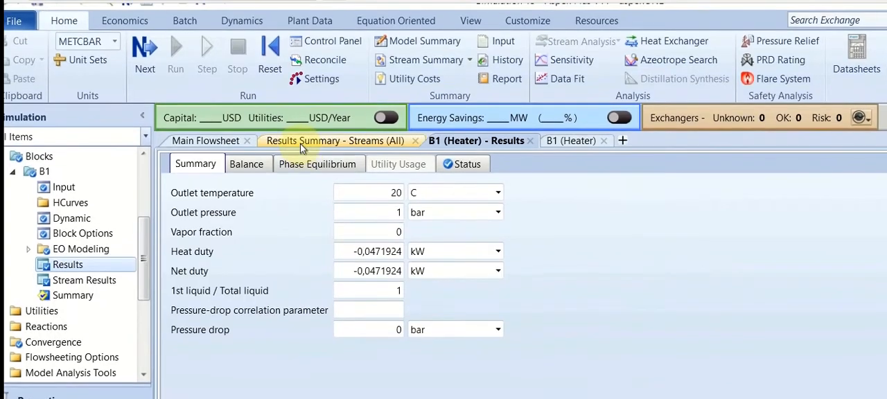
# Return to the specifications of heater B1 and set the temperature change to -10 C
pyautogui.click(300, 144)
pyautogui.click(488, 142)
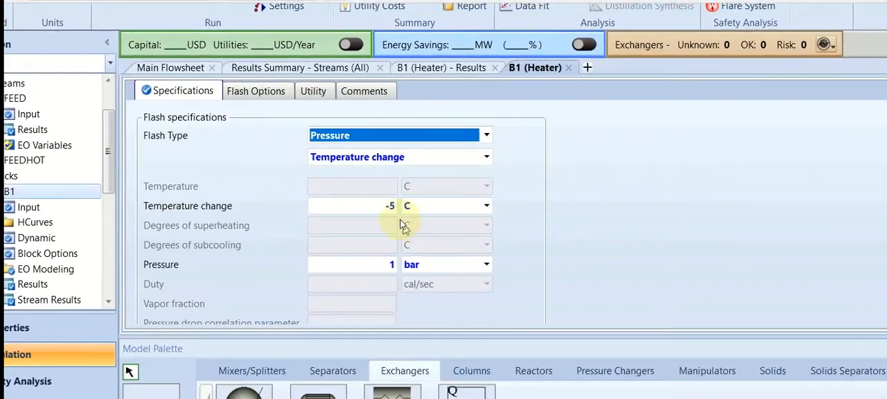
pyautogui.click(341, 280)
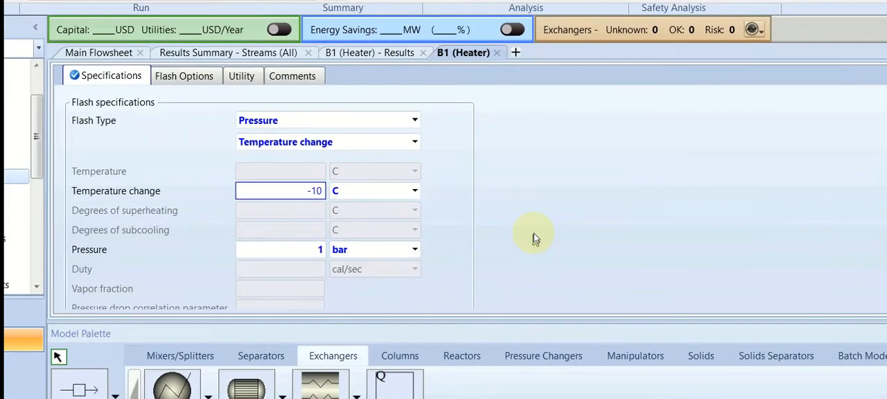
pyautogui.click(596, 234)
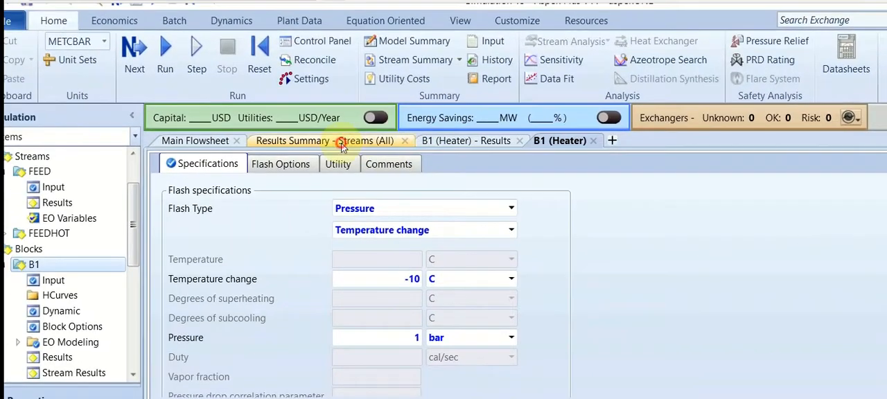
# Switch from the stream summary to heater B1's results and rerun the simulation
pyautogui.click(303, 135)
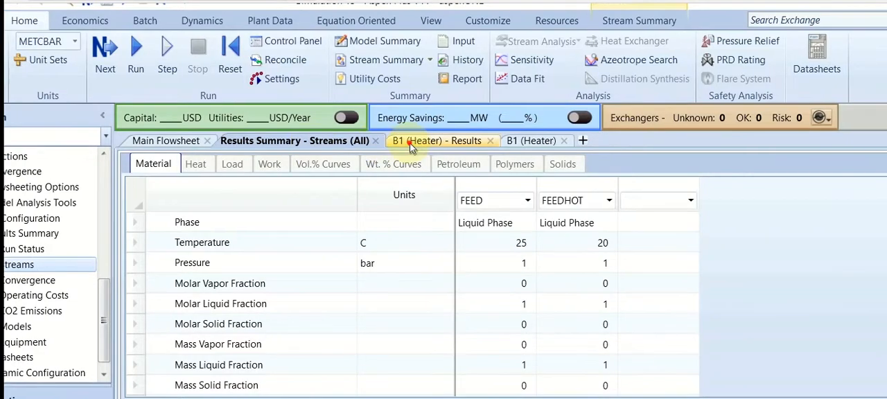
pyautogui.click(436, 140)
pyautogui.click(187, 76)
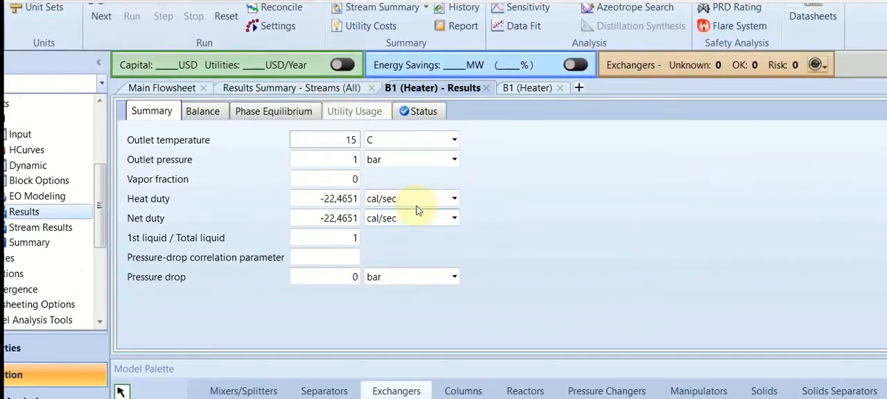
# Convert the heat duty and net duty of heater B1 for the -10 C case to kW
pyautogui.click(417, 208)
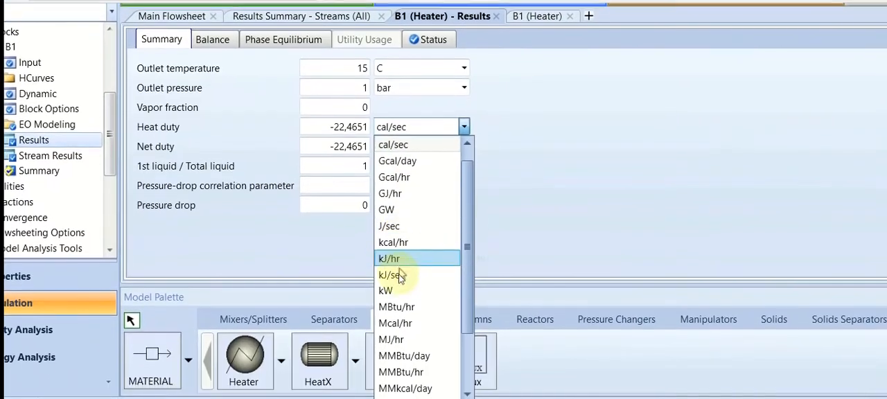
pyautogui.click(389, 305)
pyautogui.click(406, 164)
pyautogui.click(404, 213)
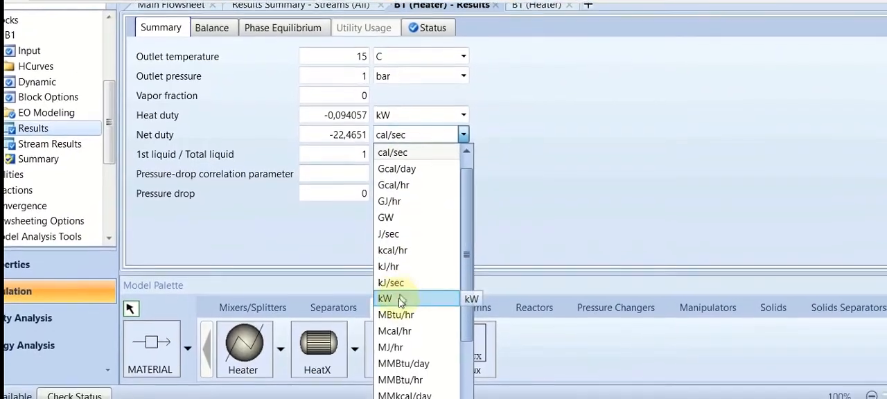
pyautogui.click(399, 299)
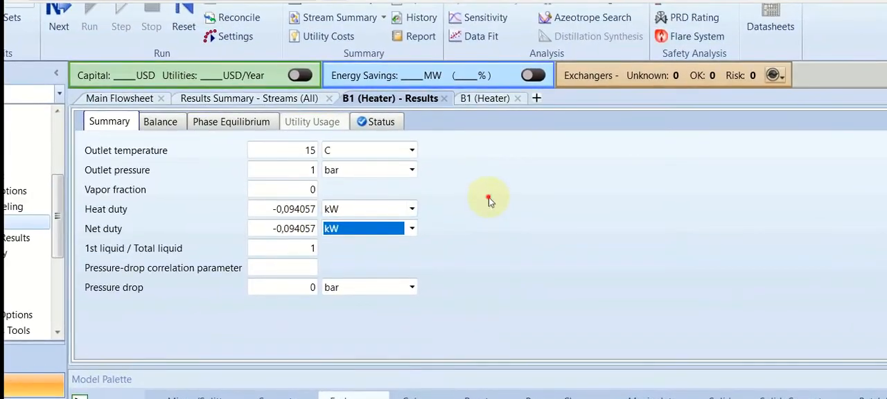
# Return to the main flowsheet and delete heater B1 together with its feed and outlet streams
pyautogui.click(488, 198)
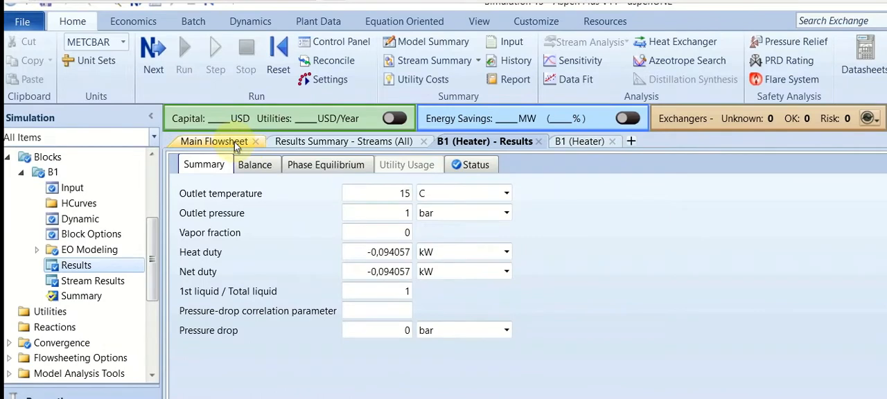
pyautogui.click(222, 141)
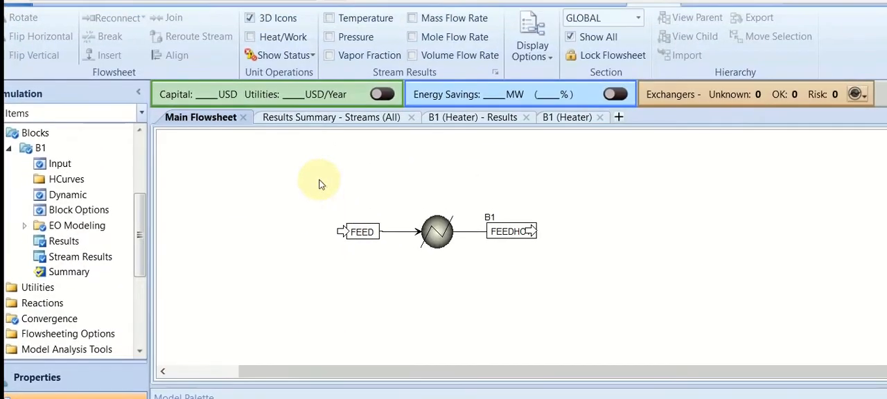
pyautogui.moveTo(321, 184); pyautogui.dragTo(601, 270)
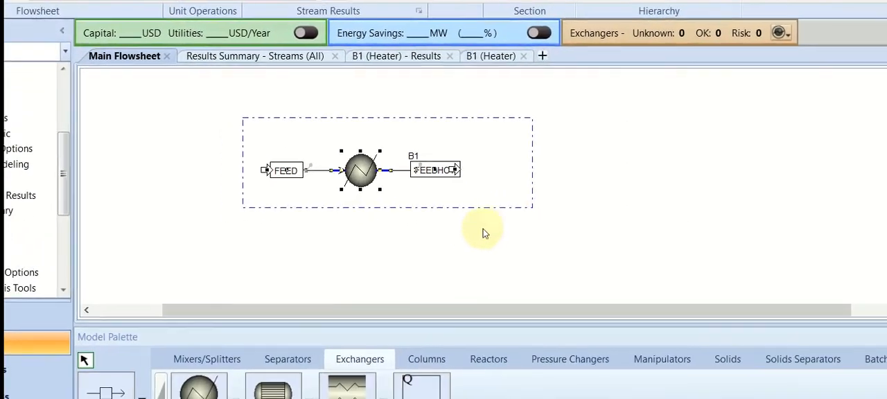
pyautogui.press('Delete')
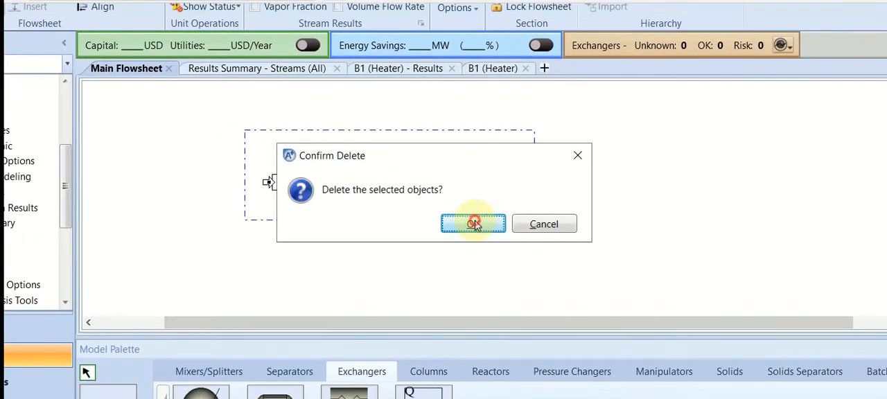
pyautogui.click(471, 215)
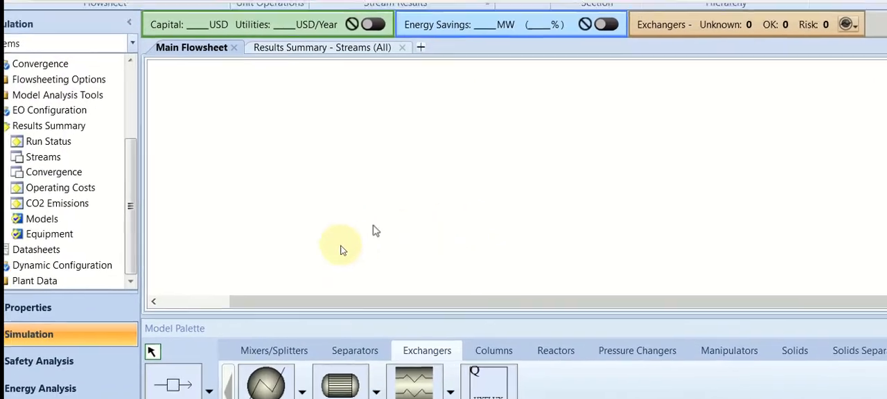
# Place a HeatX exchanger block on the empty flowsheet, accept the default name, and start adding a material stream
pyautogui.click(340, 385)
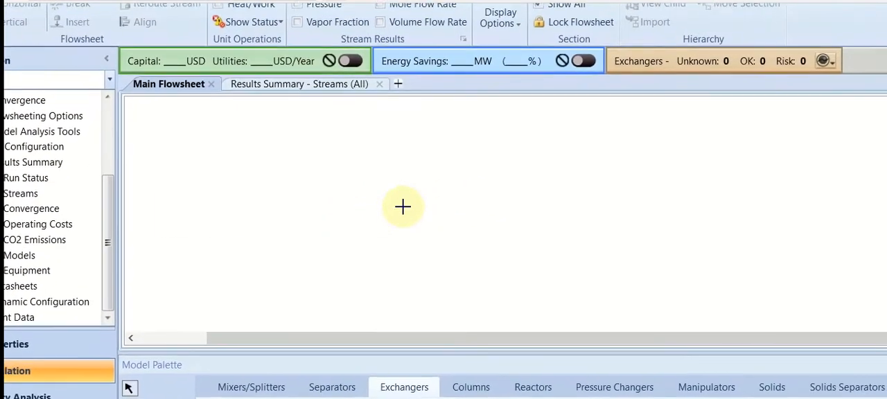
pyautogui.click(403, 206)
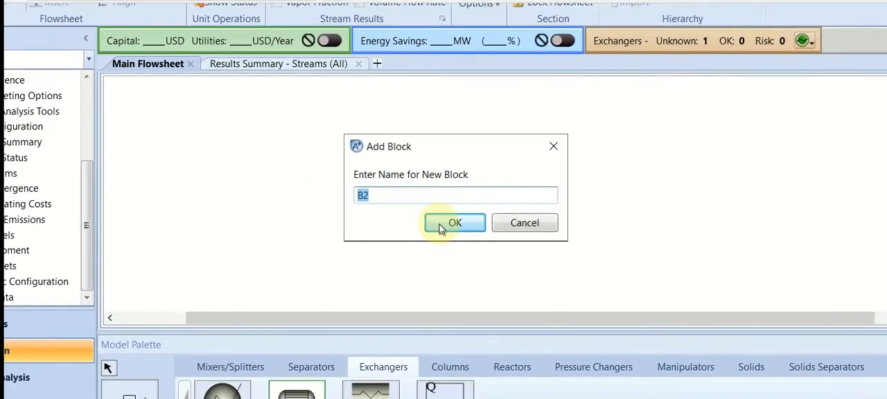
pyautogui.click(440, 224)
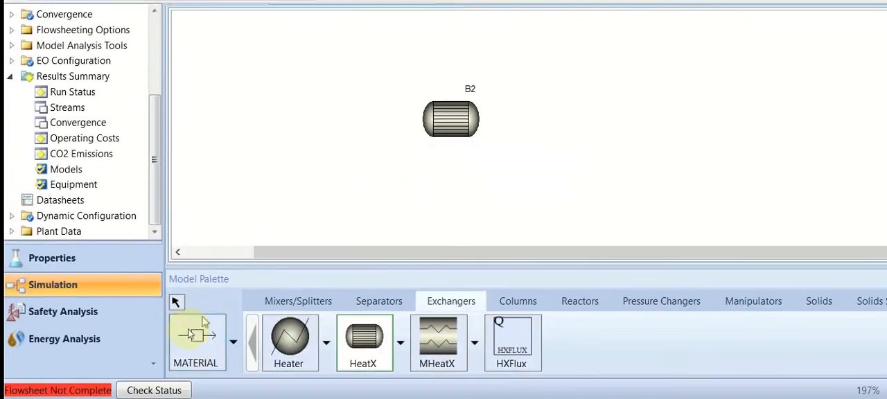
pyautogui.click(200, 329)
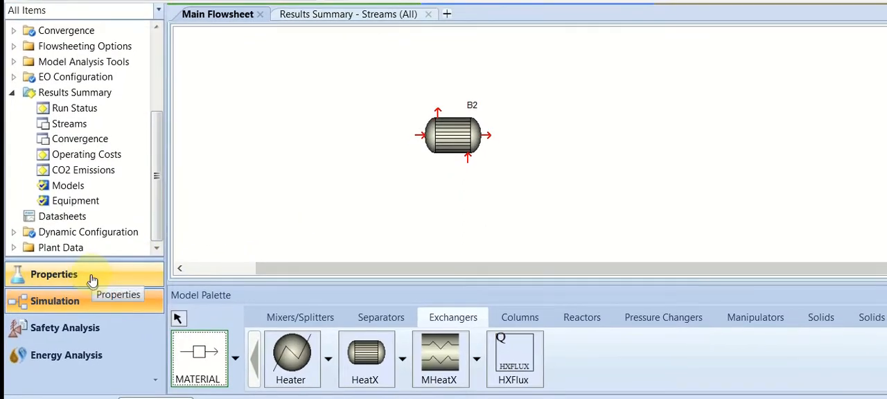
# Switch to the property components and replace ethanol with benzene, deleting the old component rather than renaming it
pyautogui.click(92, 280)
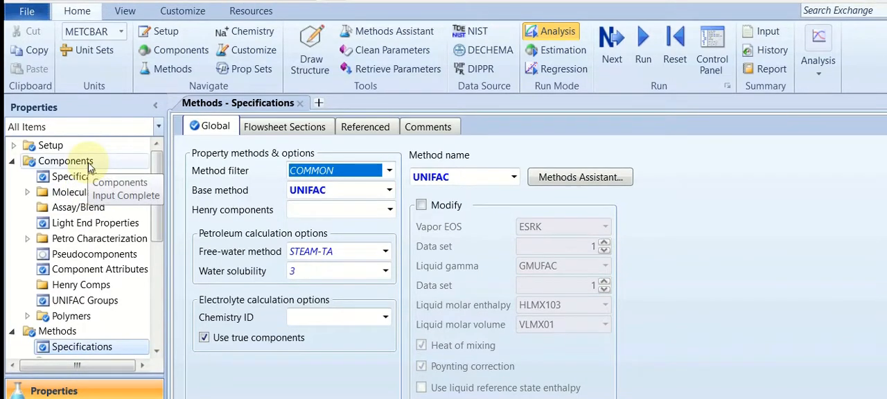
pyautogui.click(75, 161)
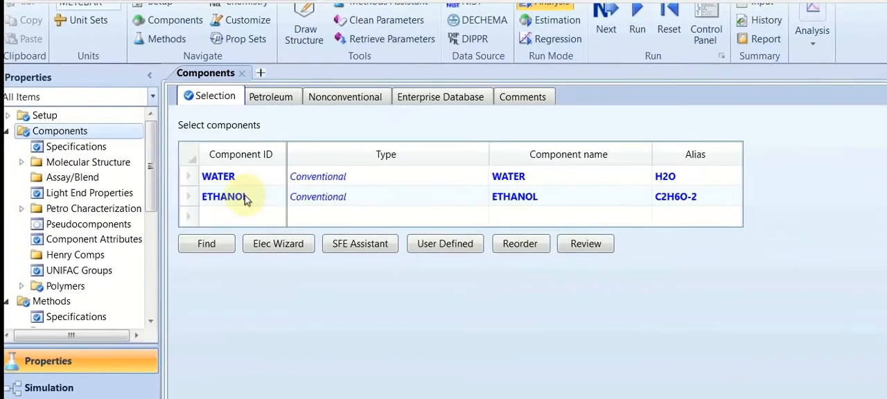
pyautogui.click(245, 197)
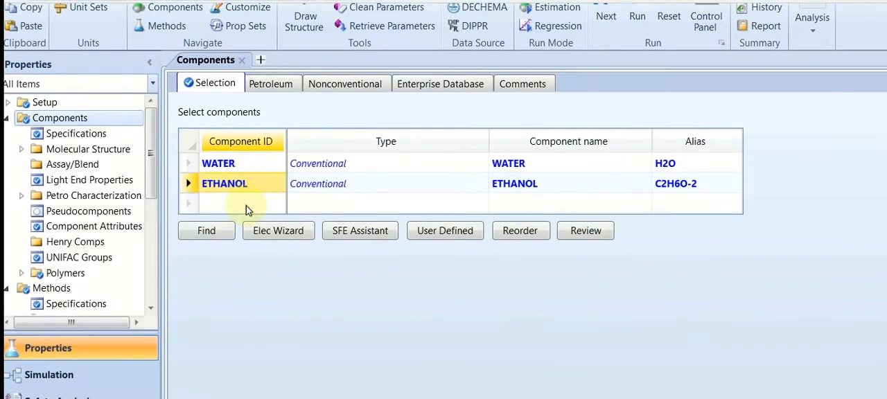
pyautogui.click(243, 184)
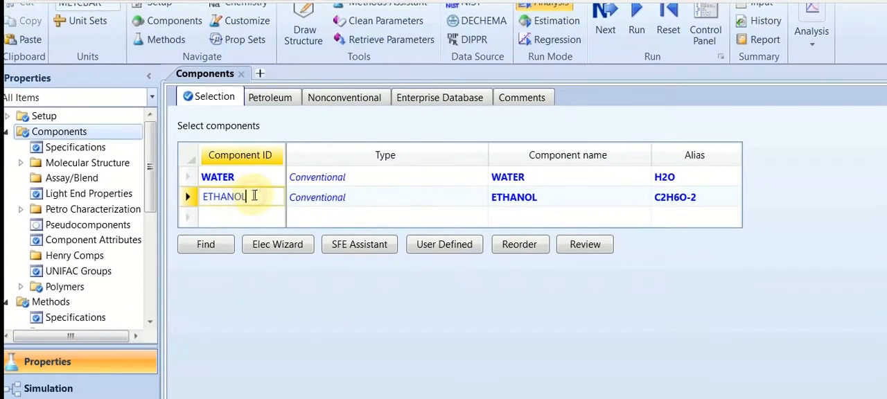
pyautogui.doubleClick(250, 197)
pyautogui.press('BackSpace')
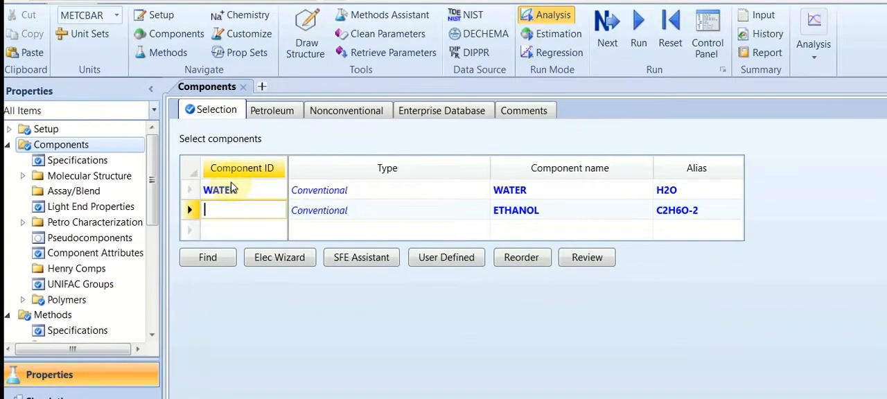
pyautogui.write('BENZ')
pyautogui.press('Return')
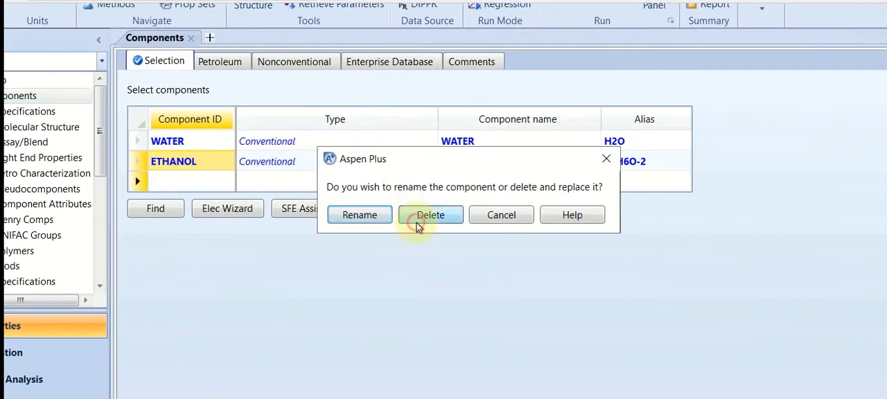
pyautogui.click(482, 264)
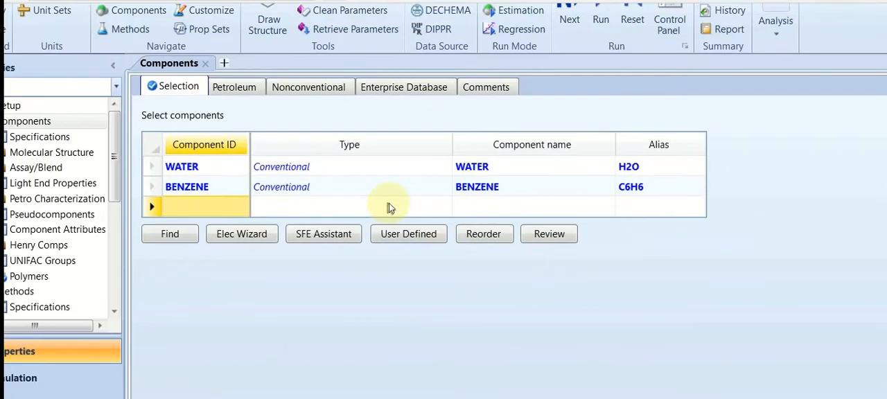
pyautogui.click(357, 186)
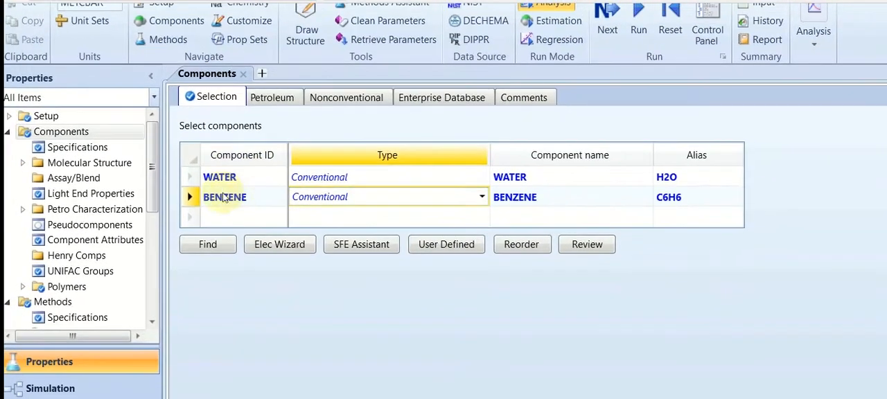
pyautogui.scroll(-5, 89, 244)
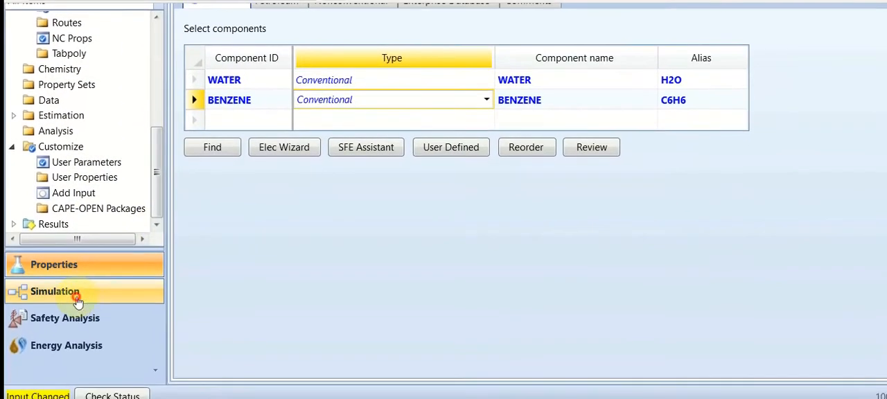
# Return to the simulation flowsheet and connect a material stream named WATERCOL to the left inlet of exchanger B2
pyautogui.click(78, 297)
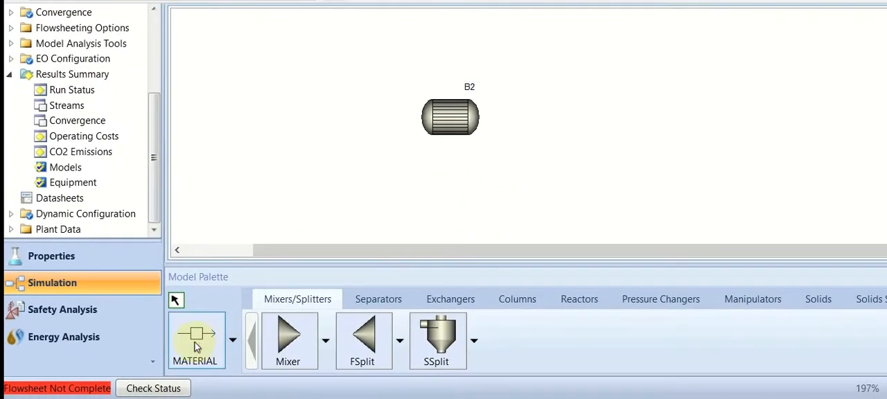
pyautogui.click(196, 346)
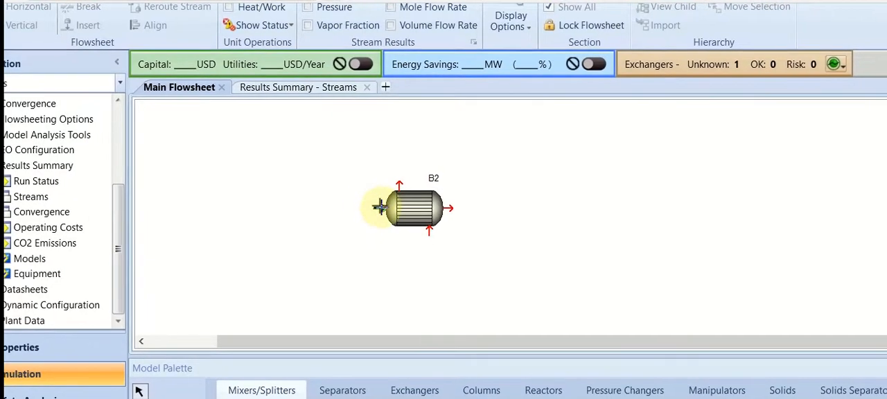
pyautogui.click(380, 206)
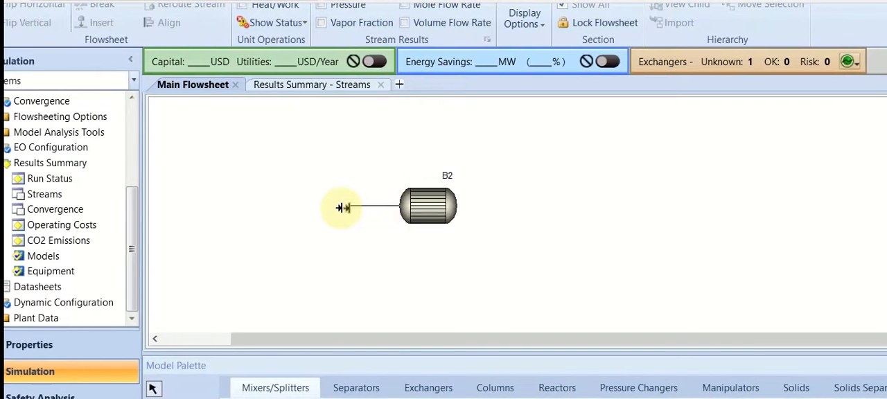
pyautogui.click(302, 205)
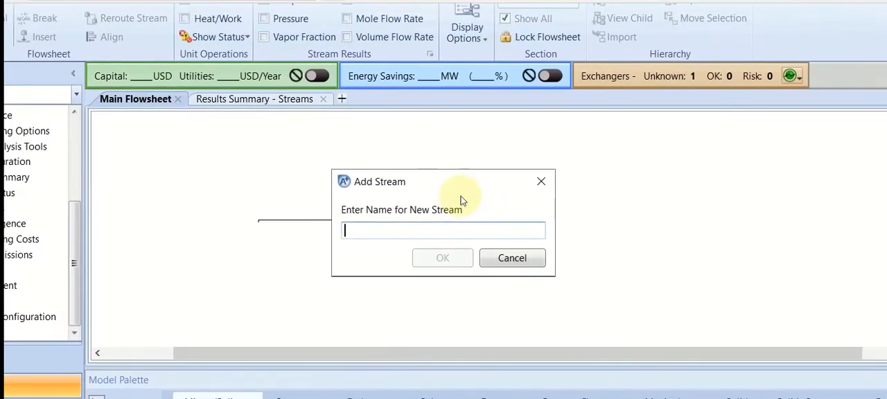
pyautogui.write('WATER')
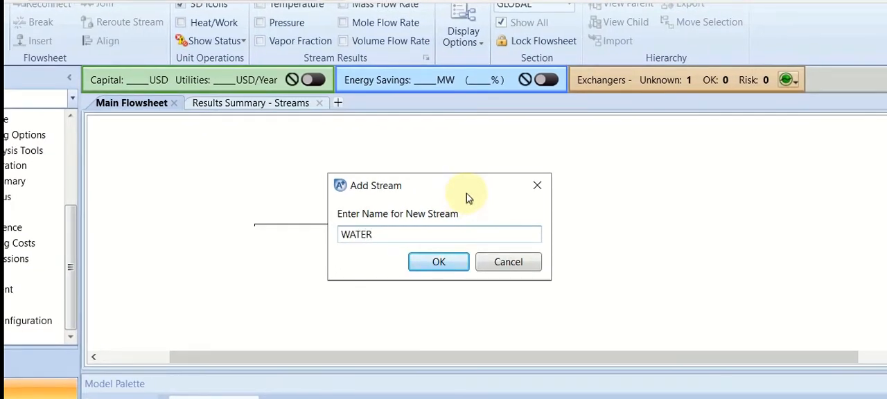
pyautogui.write('COL')
pyautogui.press('Return')
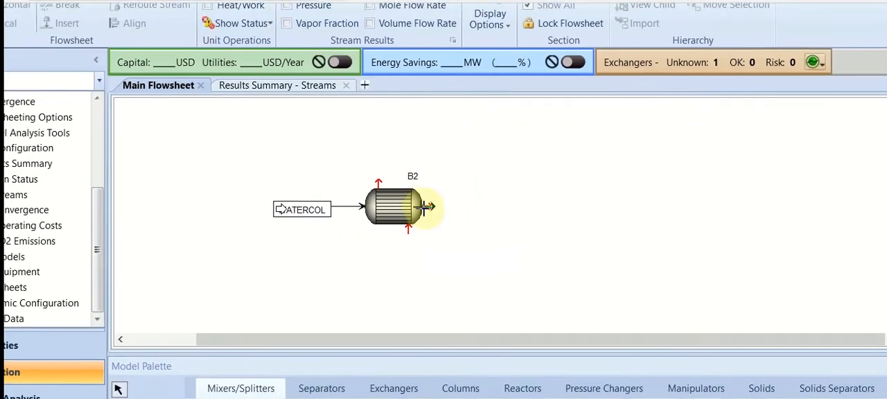
# Connect an outlet material stream named H2OWARM to the right-hand port of exchanger B2
pyautogui.click(425, 206)
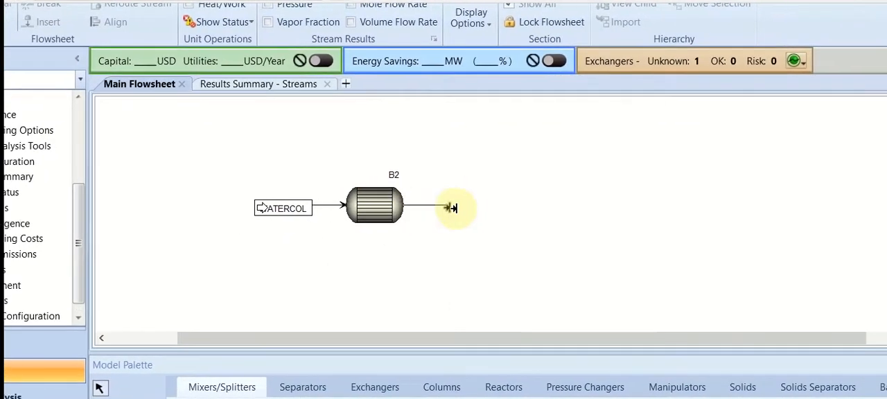
pyautogui.click(489, 207)
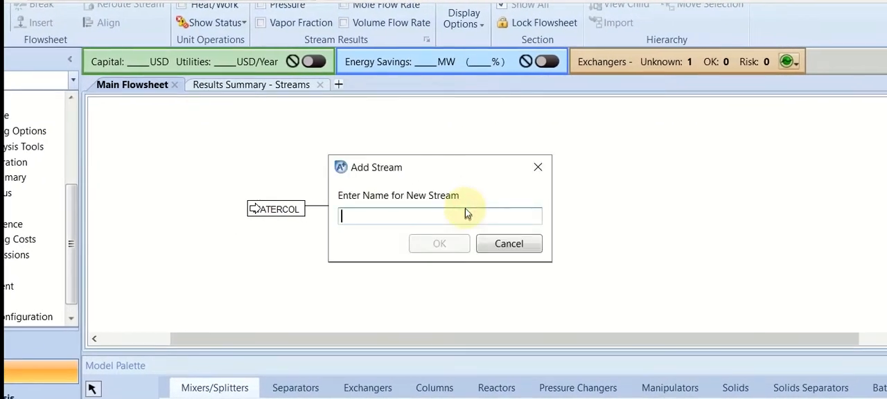
pyautogui.write('WATE')
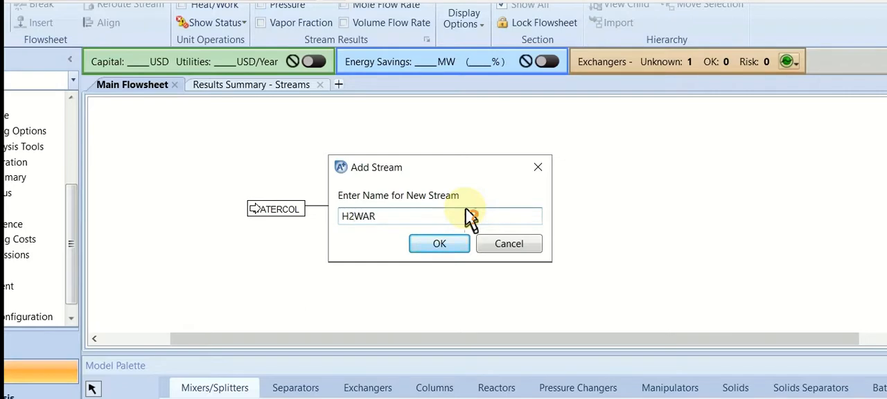
pyautogui.press('Return')
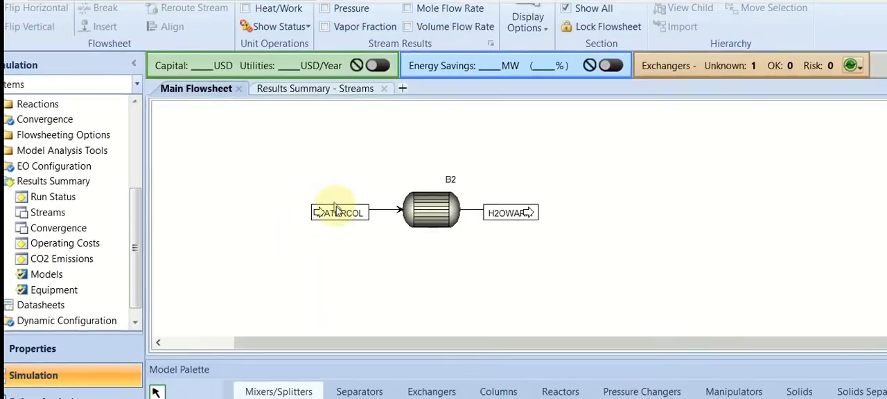
# Rename the water inlet stream of exchanger B2 as H2OCOLD
pyautogui.click(355, 125)
pyautogui.doubleClick(337, 210)
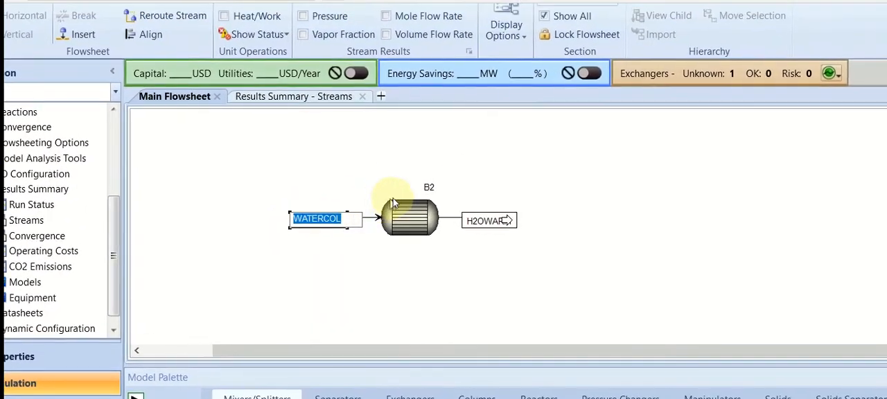
pyautogui.write('H')
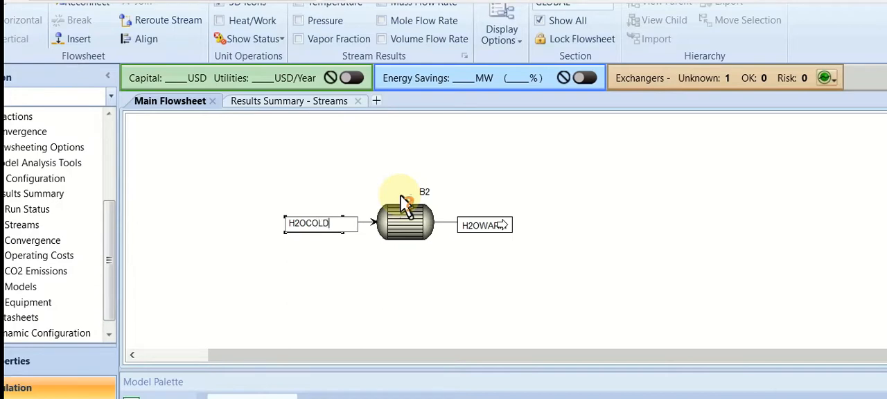
pyautogui.write('2OCOLD')
pyautogui.press('Return')
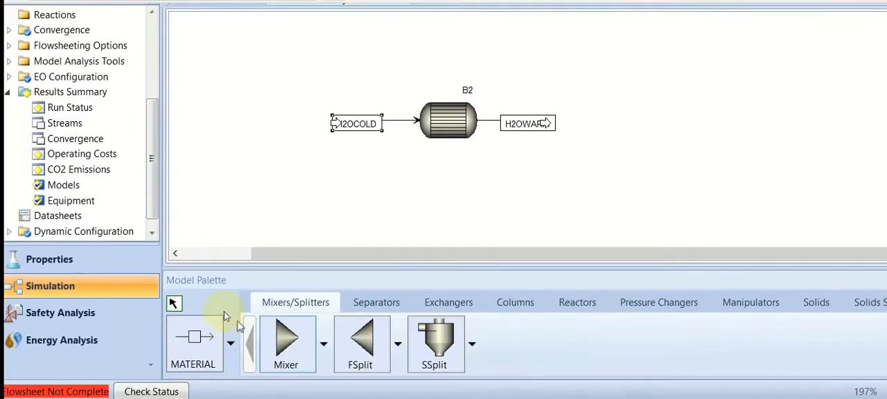
# Connect an inlet material stream named BENZHOT to the bottom port of exchanger B2
pyautogui.click(205, 337)
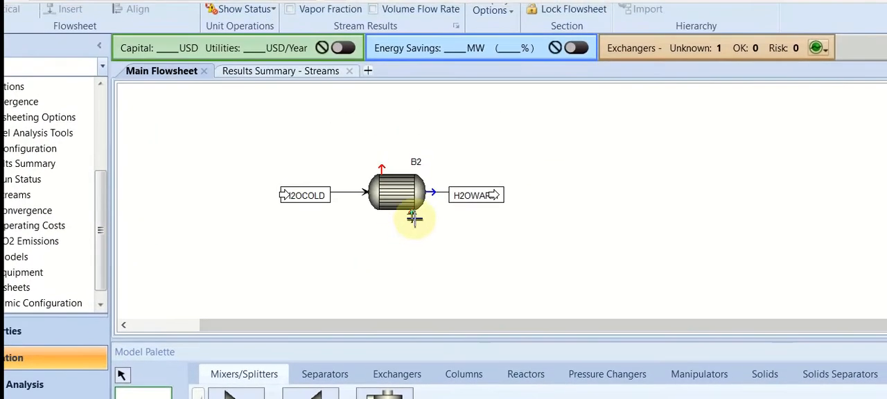
pyautogui.click(413, 205)
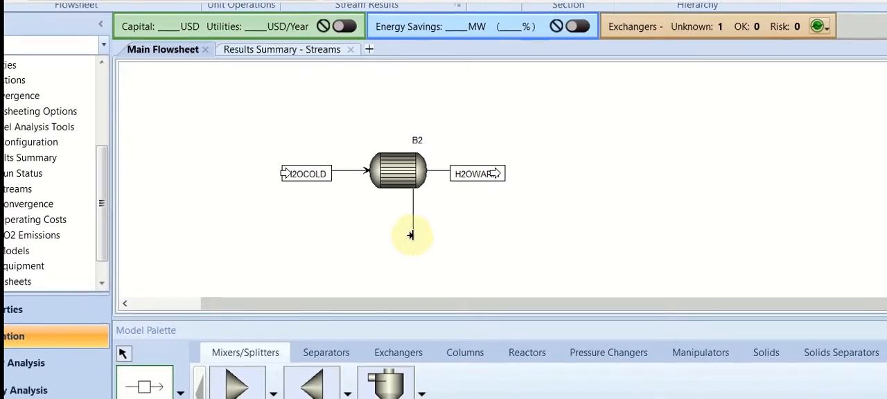
pyautogui.click(415, 237)
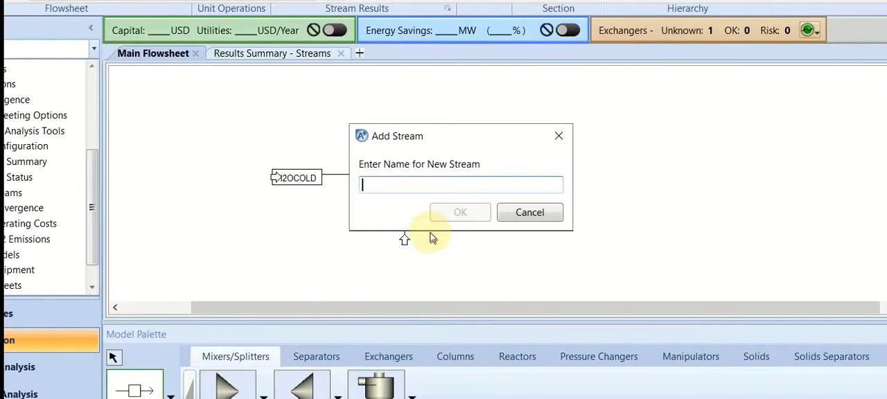
pyautogui.write('BENZHOT')
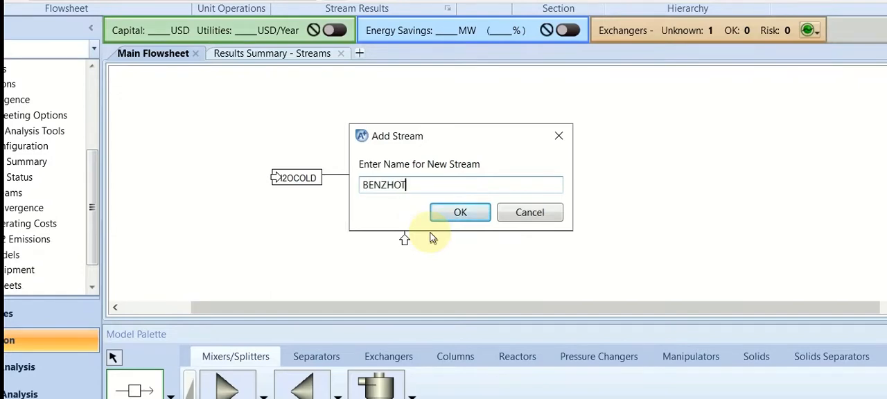
pyautogui.press('Return')
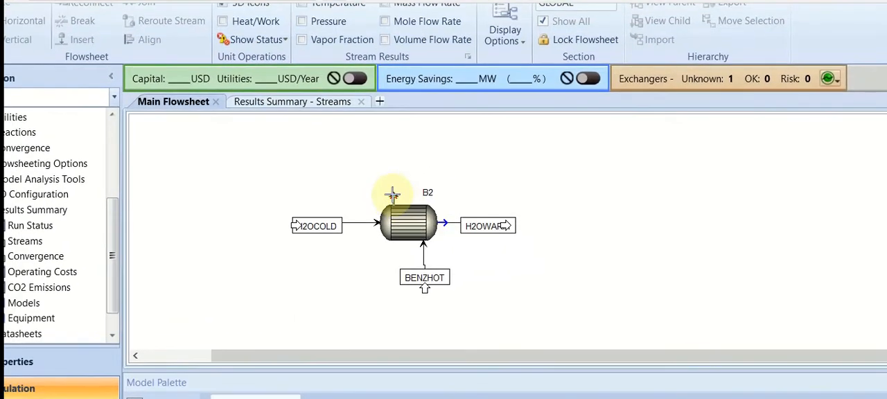
# Add an outlet material stream named BENZWARM from the top port of exchanger B2
pyautogui.click(393, 193)
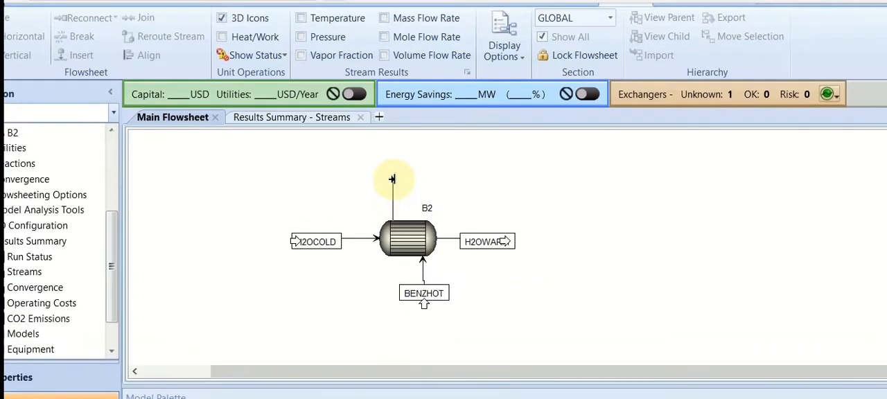
pyautogui.click(393, 179)
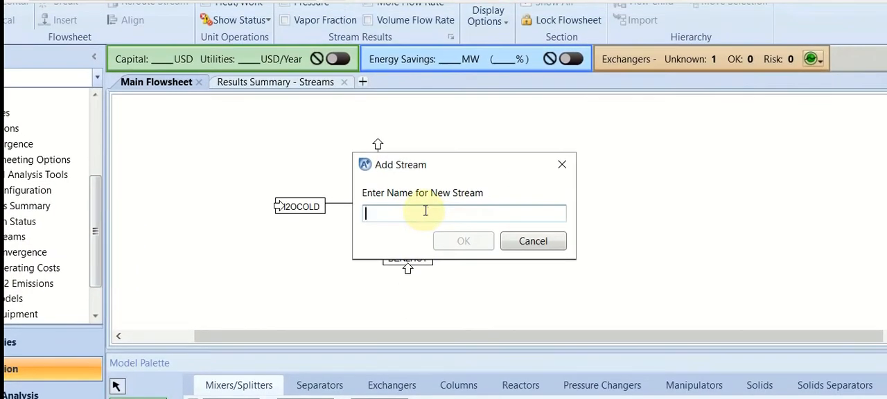
pyautogui.write('BENZWARM')
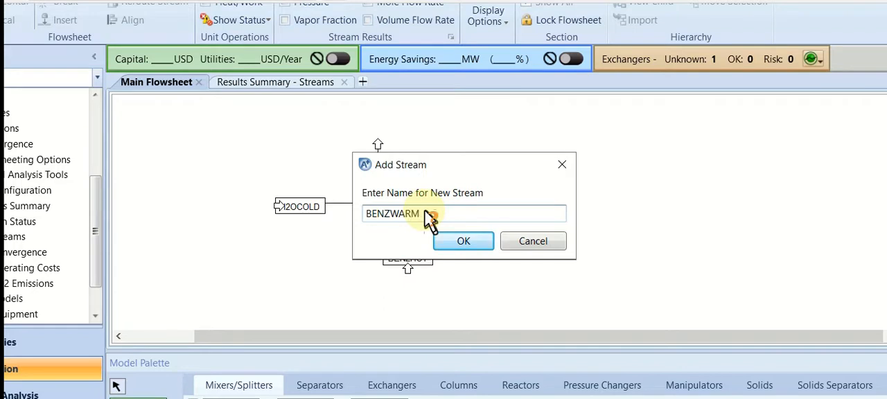
pyautogui.press('Return')
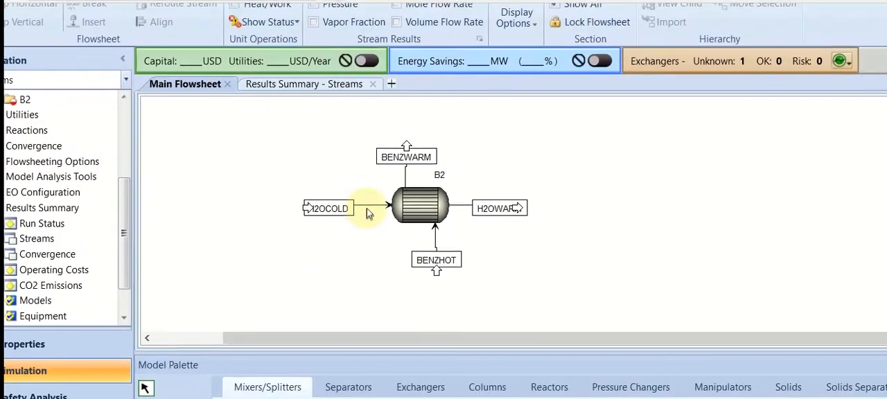
# Specify stream H2OCOLD at 25 C and 10 bar with a total flow of 6000 kg/hr on a mass basis
pyautogui.doubleClick(366, 209)
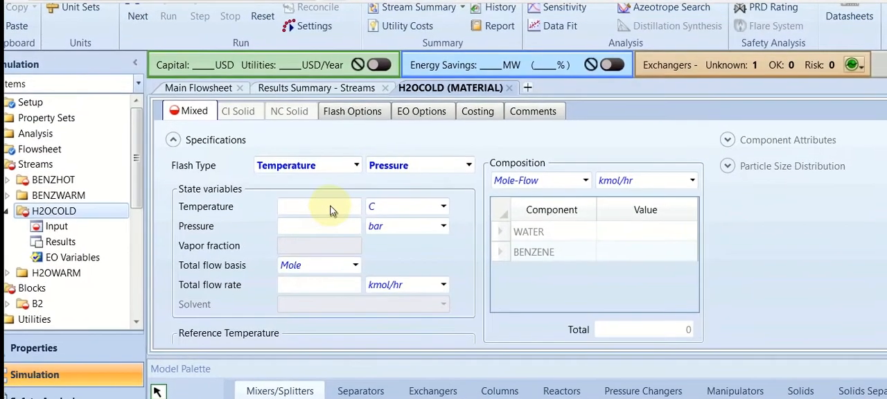
pyautogui.click(336, 195)
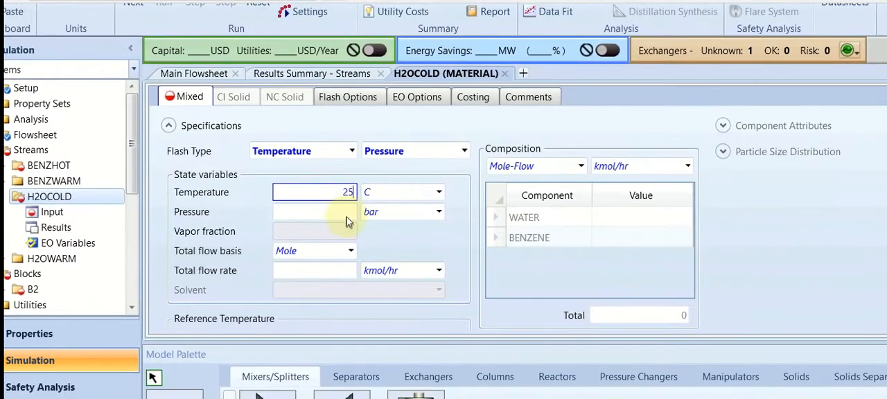
pyautogui.click(351, 229)
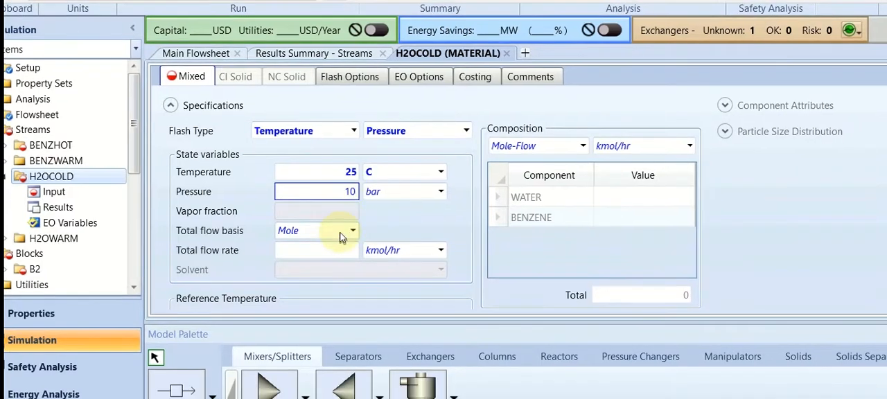
pyautogui.click(349, 253)
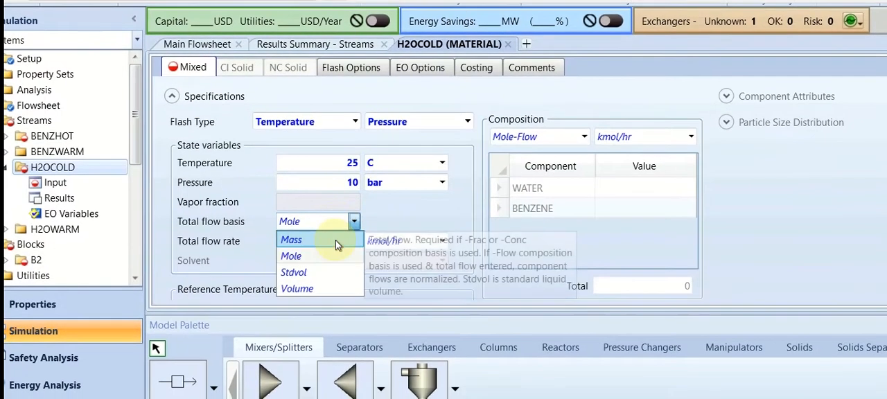
pyautogui.click(335, 241)
pyautogui.click(335, 241)
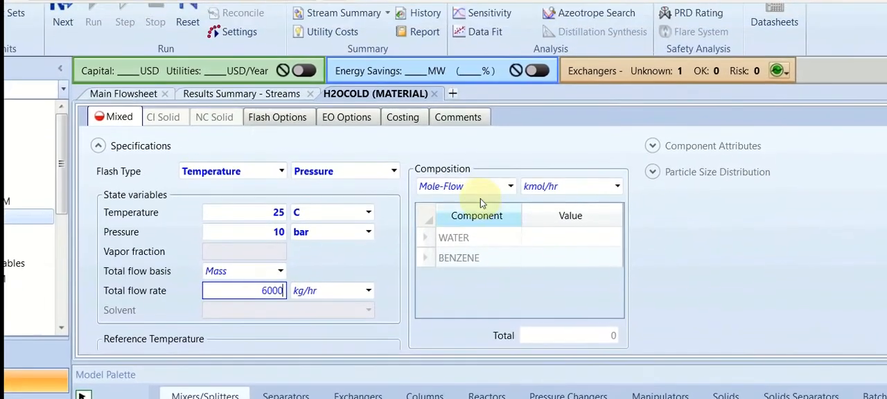
# Set the H2OCOLD composition basis to Mass-Frac and enter 1 for water
pyautogui.click(551, 139)
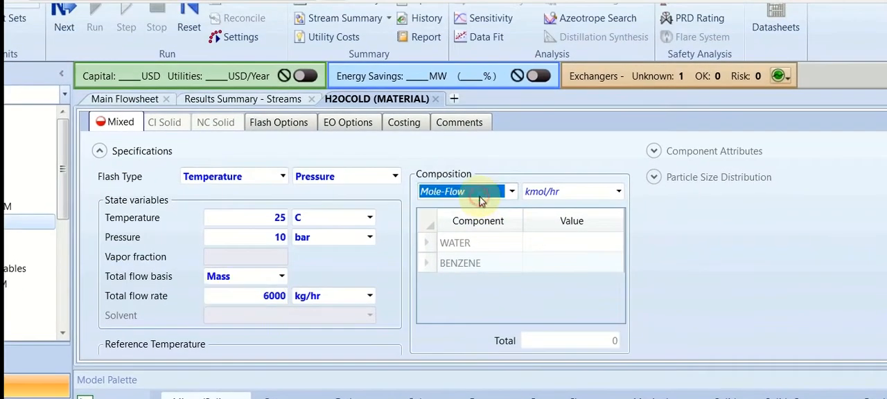
pyautogui.click(479, 200)
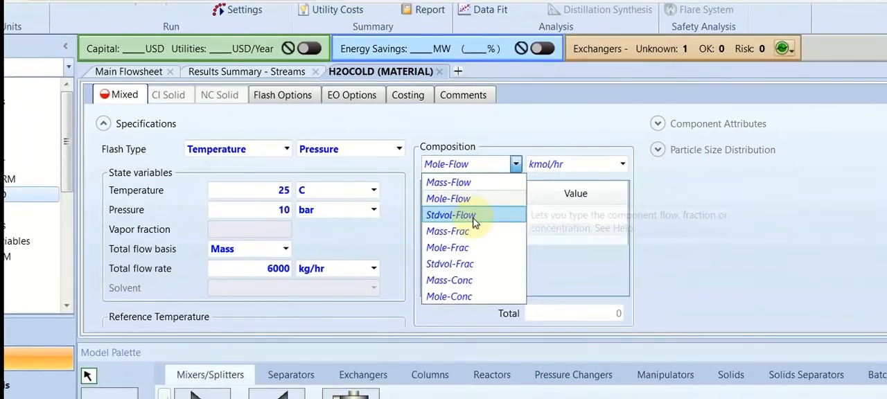
pyautogui.click(474, 231)
pyautogui.click(549, 214)
pyautogui.write('1')
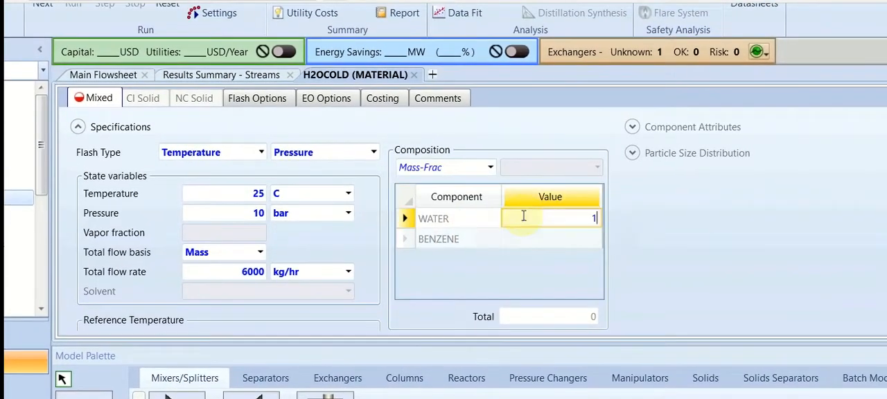
pyautogui.click(527, 239)
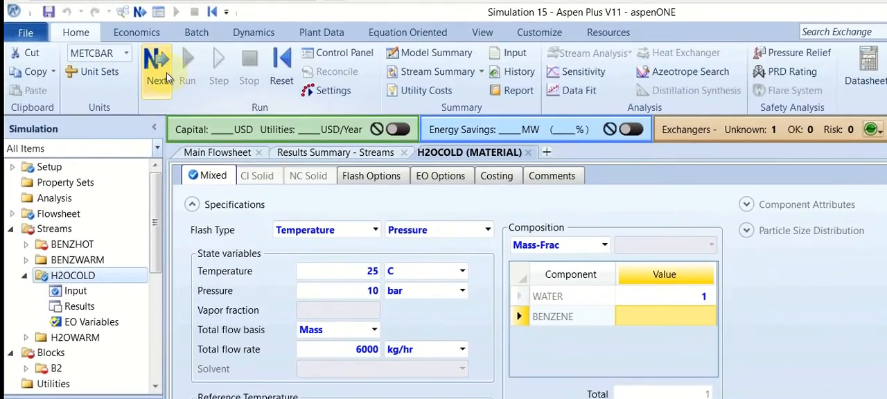
# Go to the BENZHOT stream input and set 180 C, 4 bar and a Mass total flow basis
pyautogui.click(157, 69)
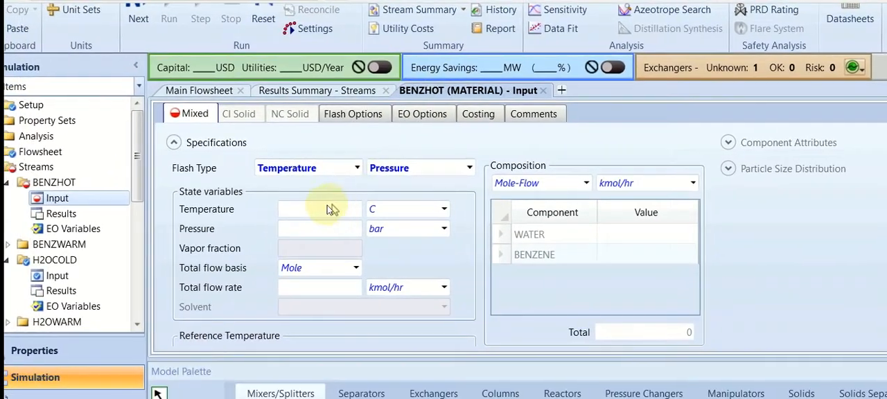
pyautogui.click(309, 258)
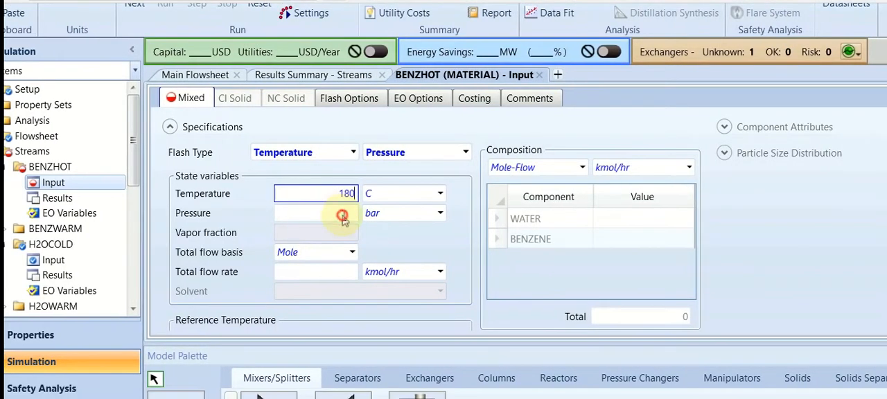
pyautogui.click(348, 226)
pyautogui.write('4')
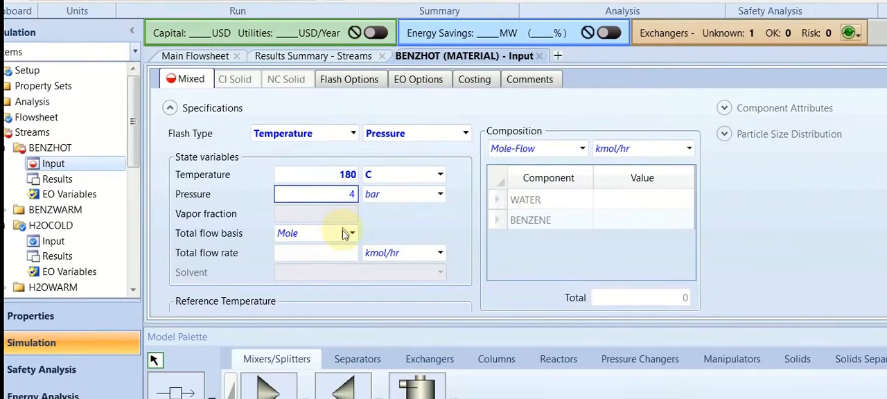
pyautogui.click(342, 256)
pyautogui.click(343, 235)
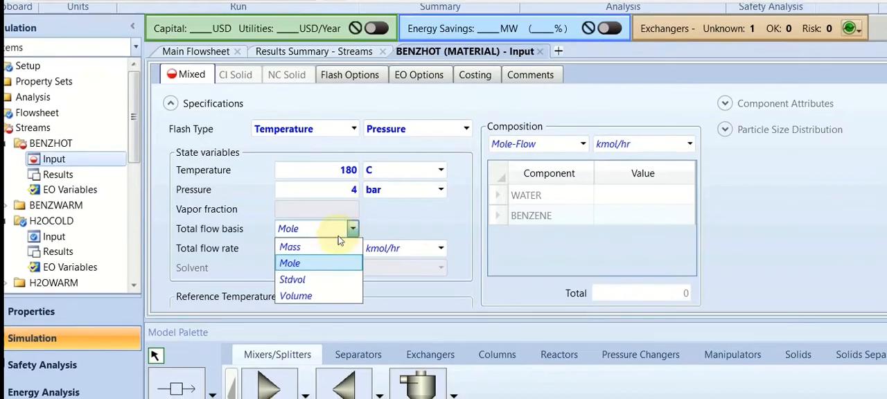
pyautogui.click(332, 246)
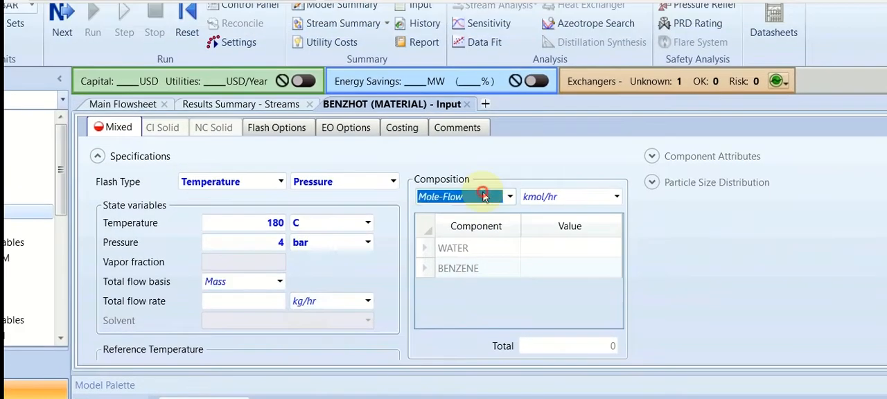
# Define the BENZHOT composition by Mass-Flow with 1000 kg/hr of benzene
pyautogui.click(526, 133)
pyautogui.click(477, 205)
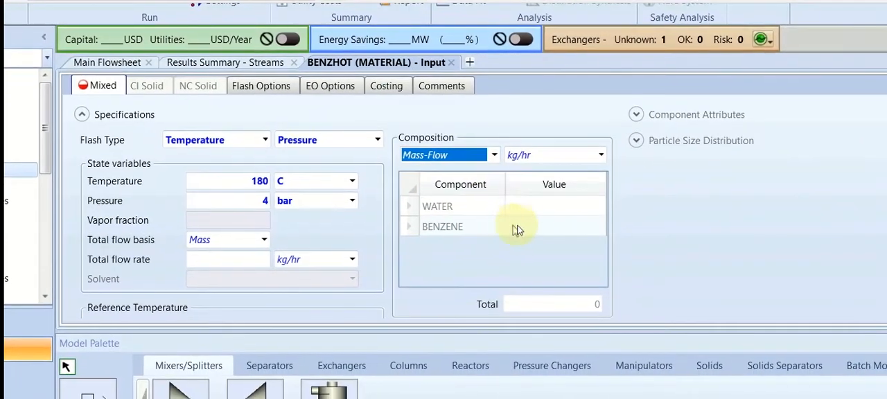
pyautogui.click(557, 263)
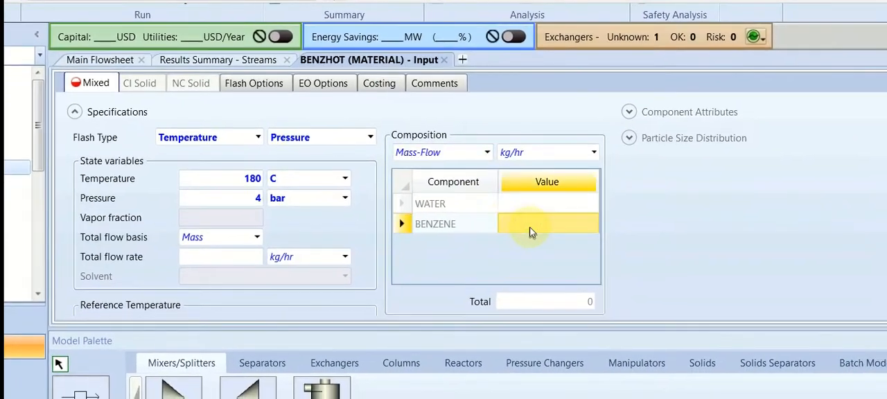
pyautogui.write('1000')
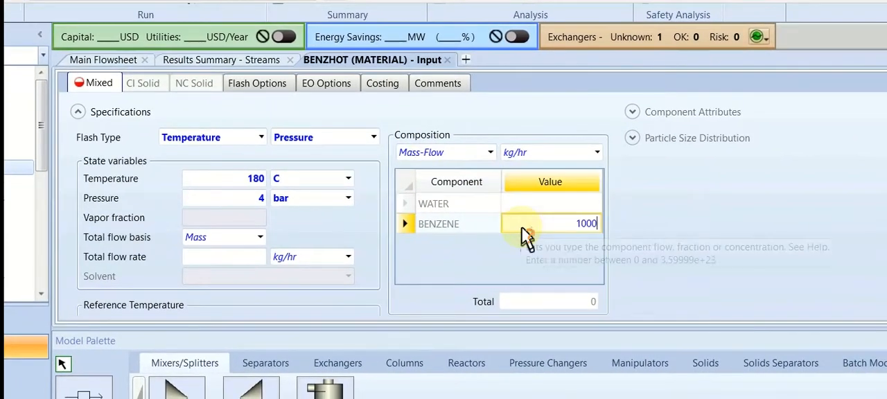
pyautogui.press('Return')
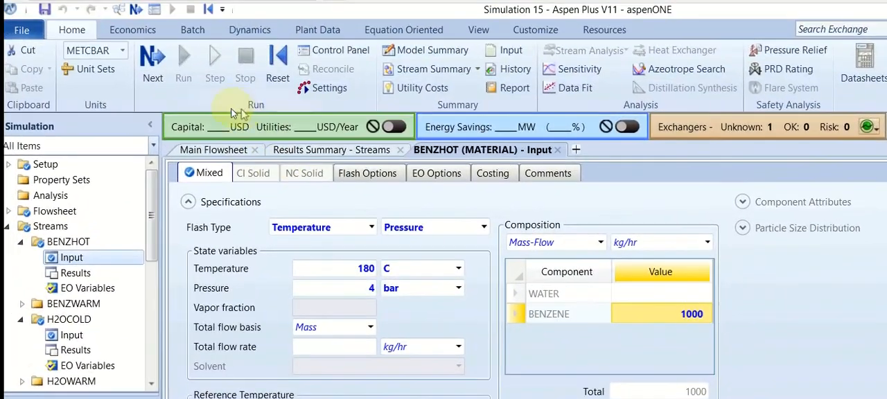
# In the B2 exchanger setup, choose hot stream outlet vapor fraction as the specification and set its value to 0
pyautogui.click(148, 50)
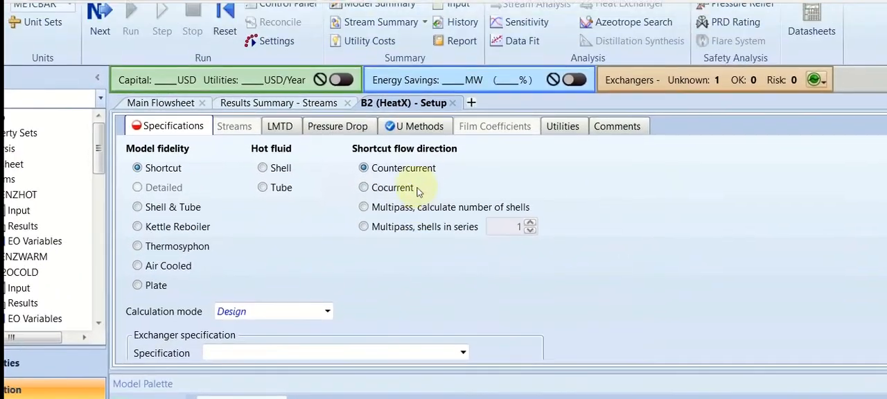
pyautogui.scroll(-3, 465, 246)
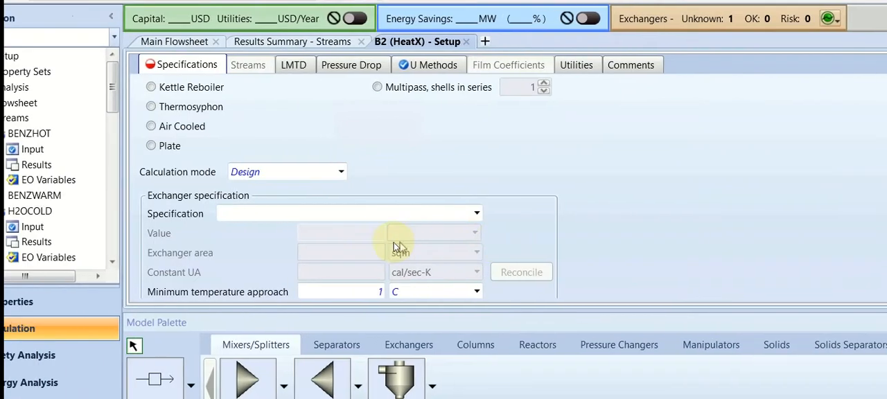
pyautogui.scroll(-1, 359, 246)
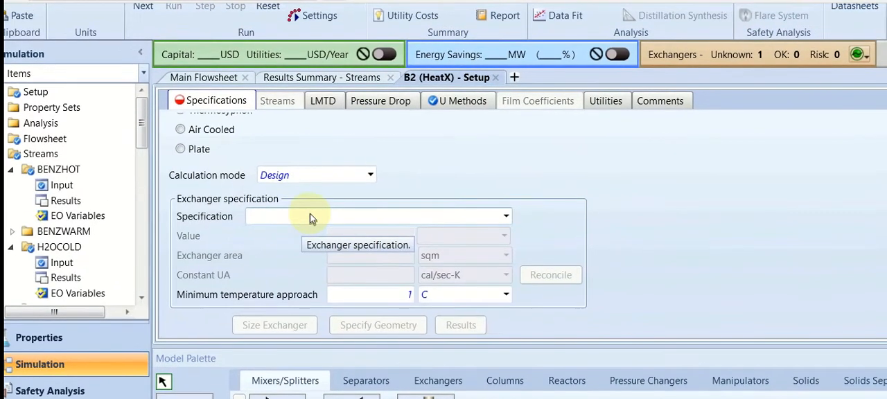
pyautogui.click(309, 187)
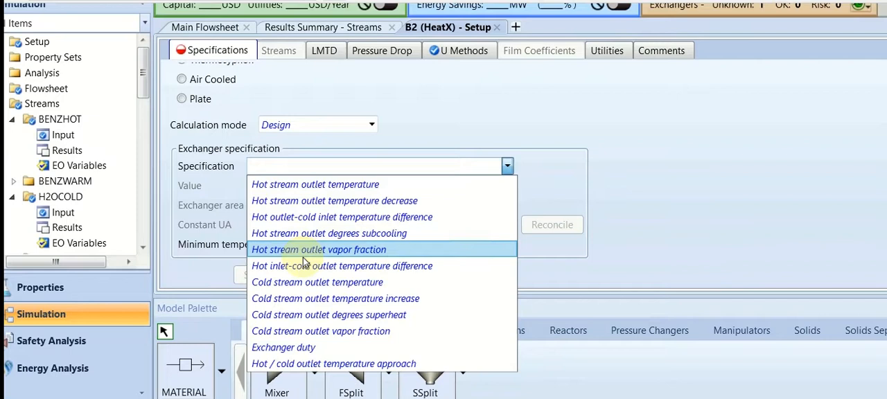
pyautogui.click(302, 254)
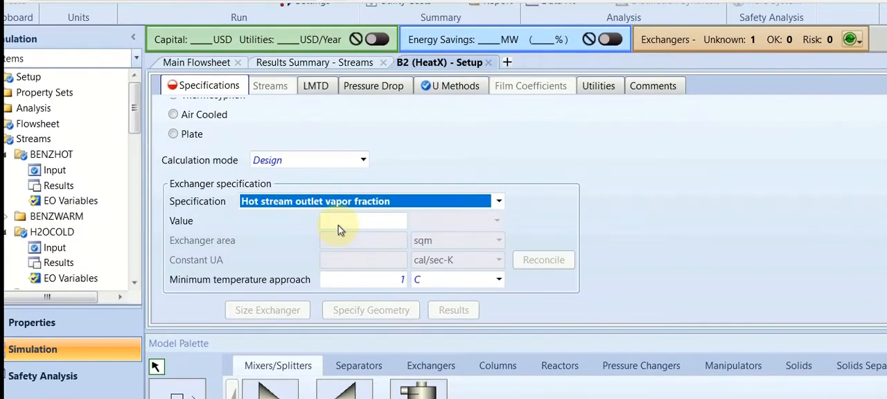
pyautogui.click(340, 222)
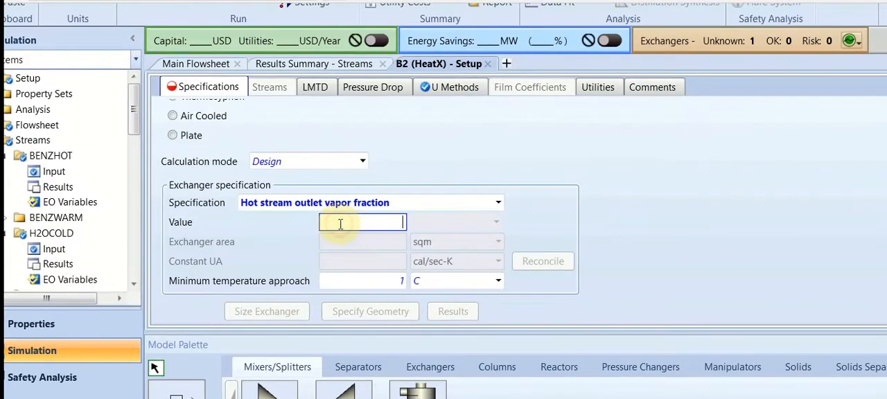
pyautogui.click(340, 204)
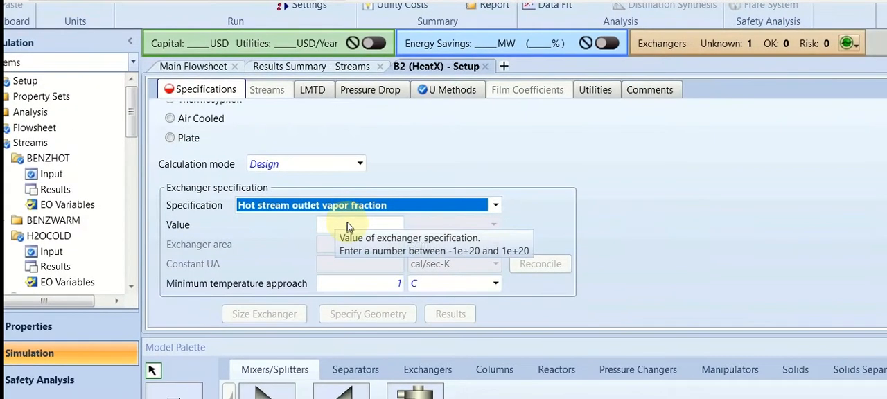
pyautogui.click(348, 222)
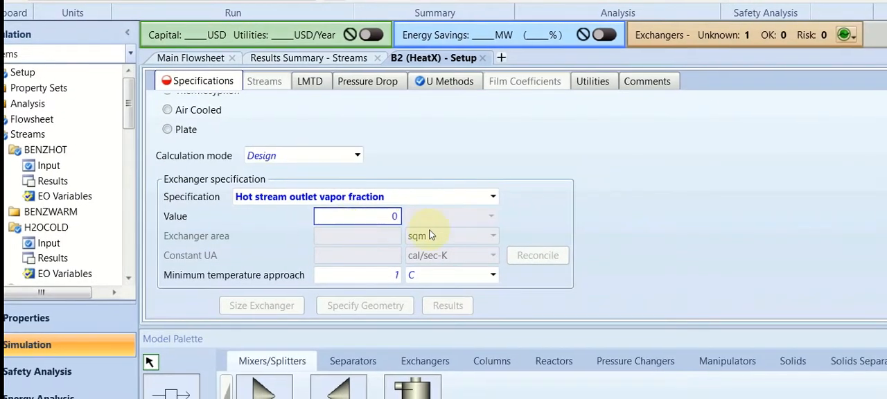
# Confirm the B2 outlet vapor fraction specification and run the simulation
pyautogui.click(607, 235)
pyautogui.scroll(3, 449, 217)
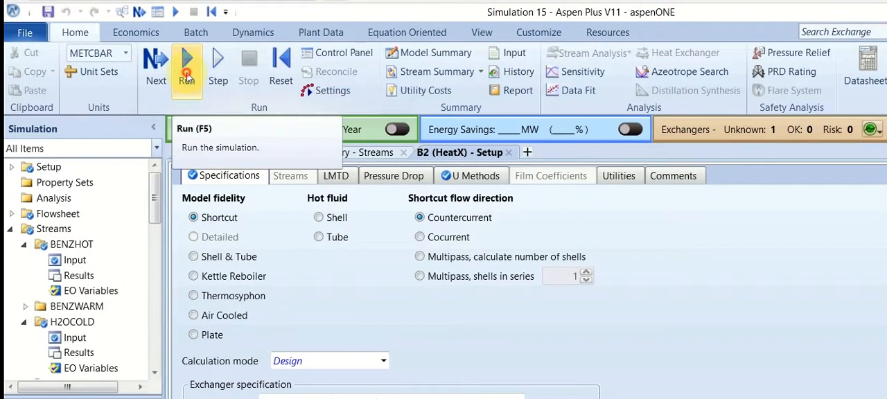
pyautogui.click(186, 72)
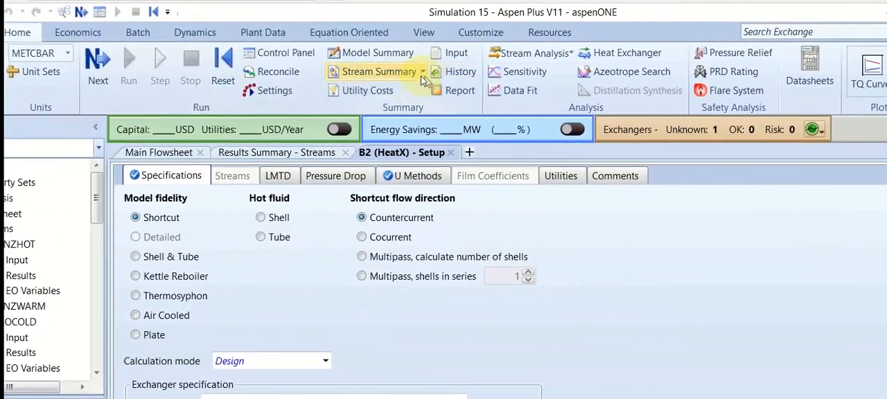
# Open the stream summary for all streams and examine the phase, temperature, pressure and vapor fraction of the benzene and water streams
pyautogui.click(421, 71)
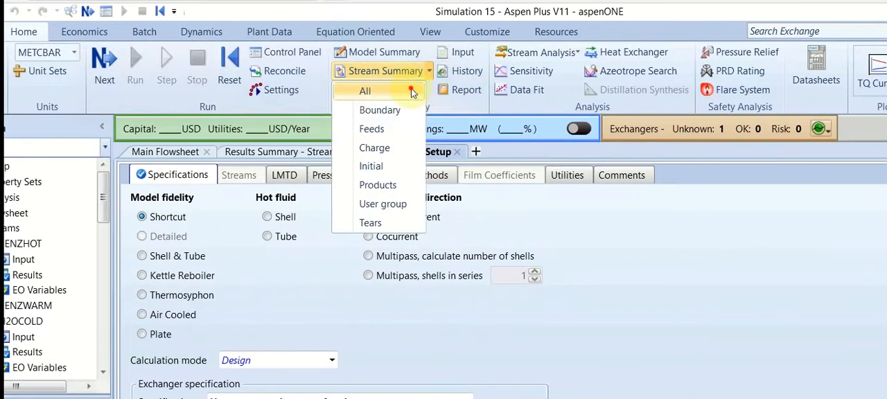
pyautogui.click(365, 90)
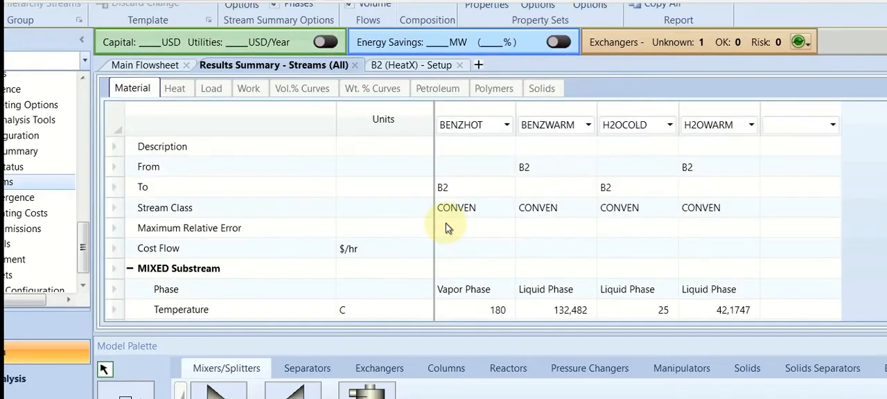
pyautogui.scroll(-2, 554, 267)
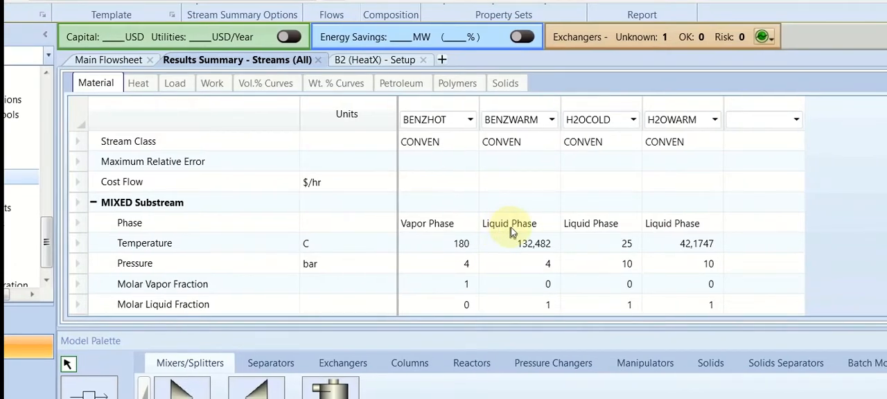
pyautogui.scroll(-1, 511, 236)
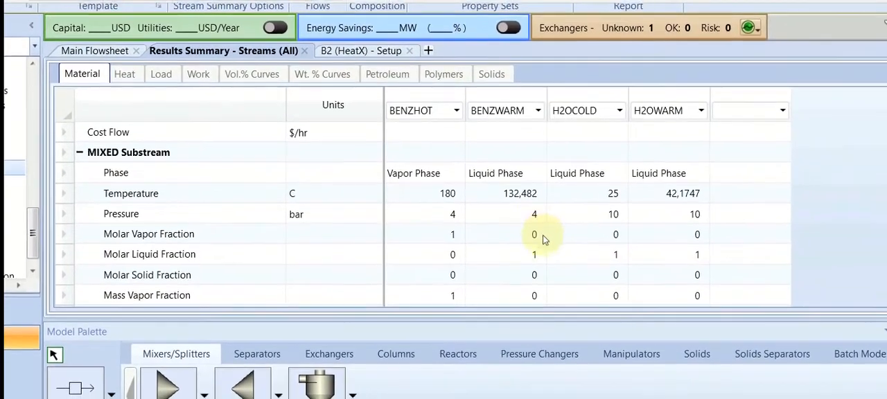
pyautogui.scroll(1, 516, 210)
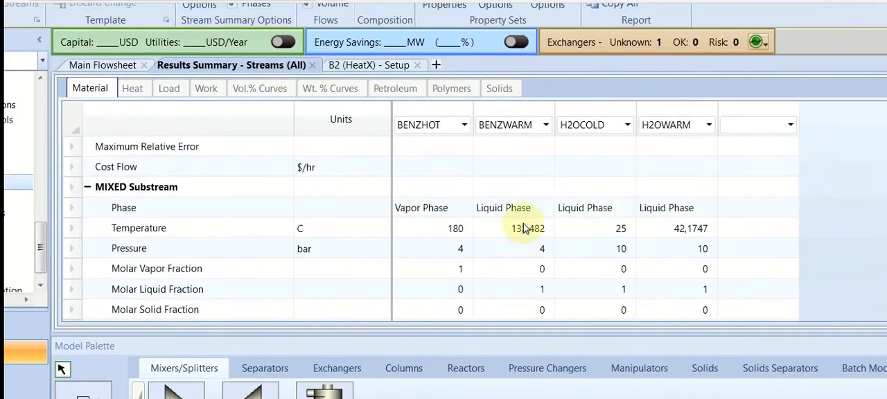
pyautogui.scroll(1, 523, 228)
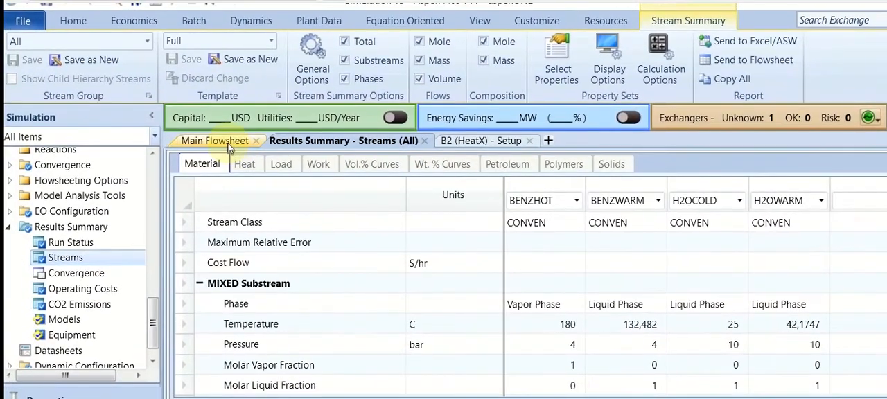
# Open the thermal results of exchanger B2 and review the inlet and outlet summary and the overall balance
pyautogui.click(228, 146)
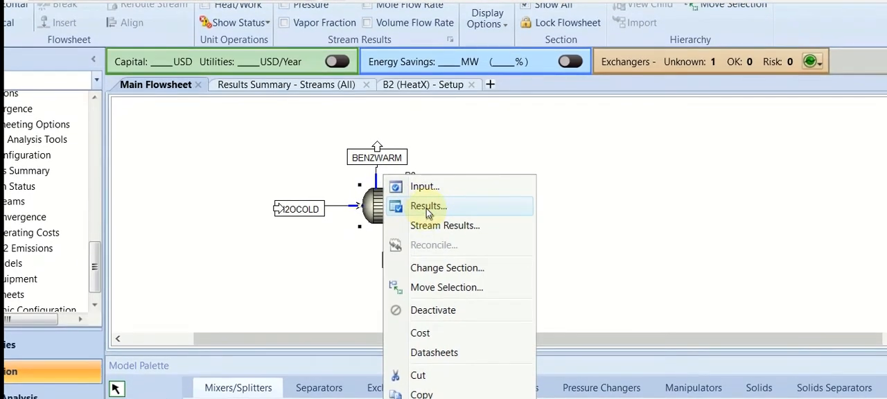
pyautogui.click(427, 207)
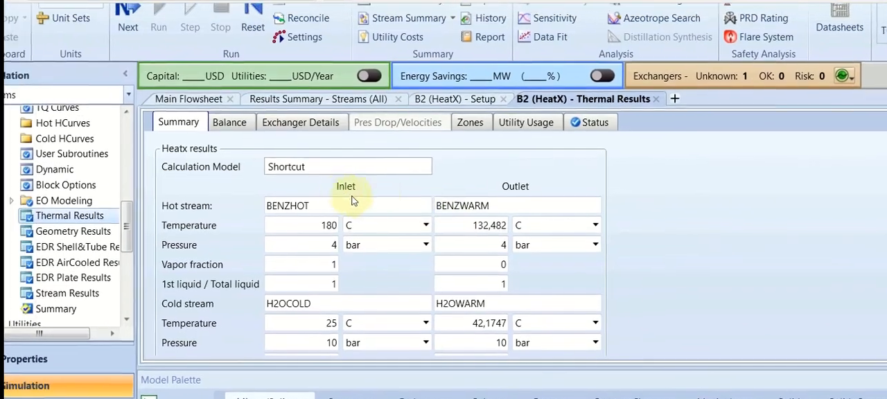
pyautogui.scroll(-1, 250, 208)
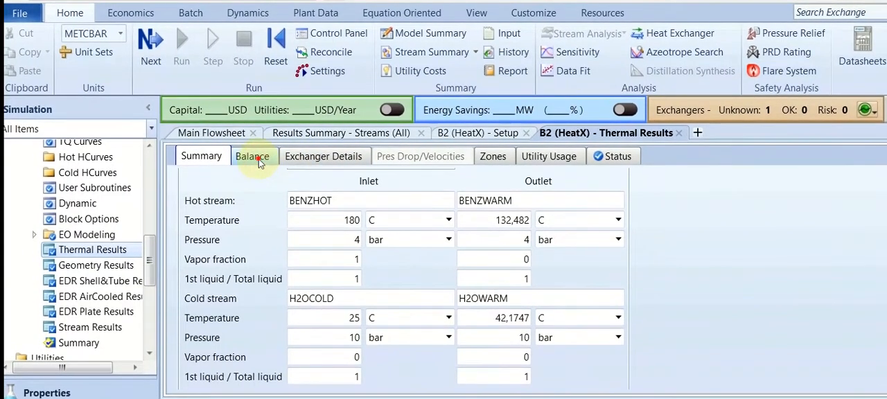
pyautogui.click(259, 159)
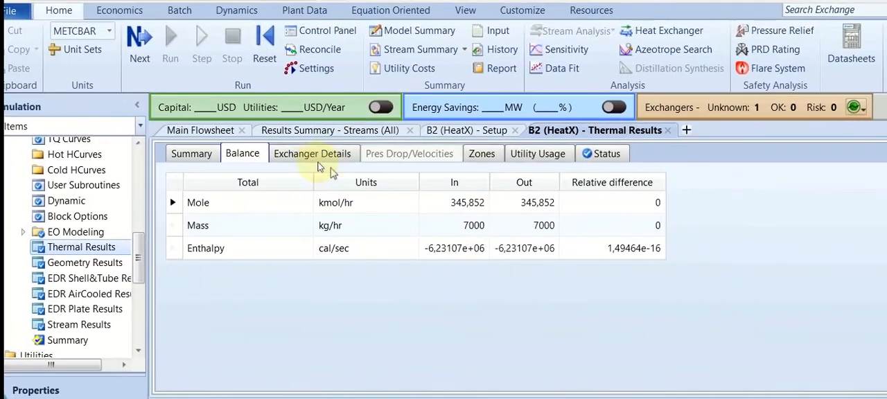
# Display the calculated heat duty of B2 in kJ/hr in the exchanger details and keep the required exchanger area in sqm
pyautogui.click(244, 128)
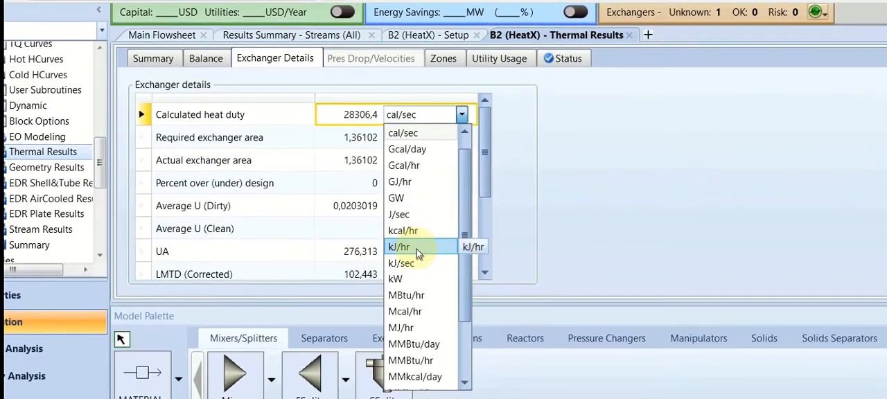
pyautogui.click(409, 270)
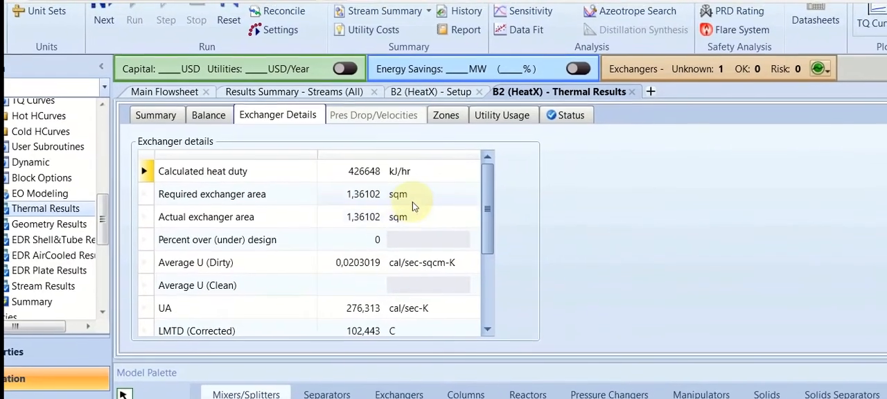
pyautogui.click(432, 196)
pyautogui.click(415, 201)
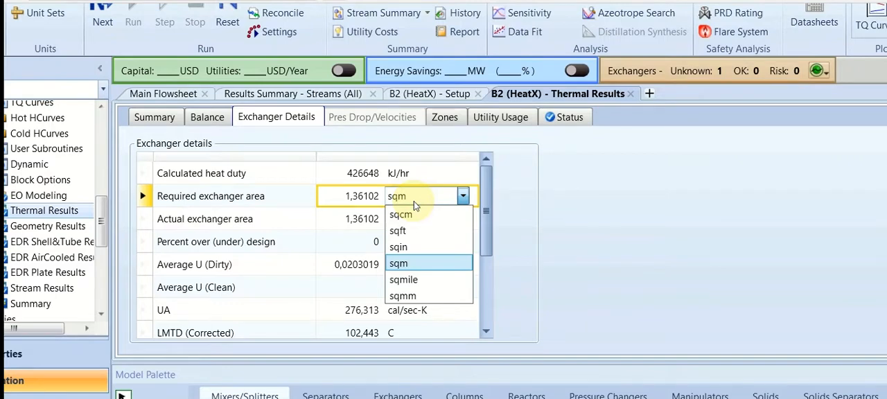
pyautogui.click(414, 201)
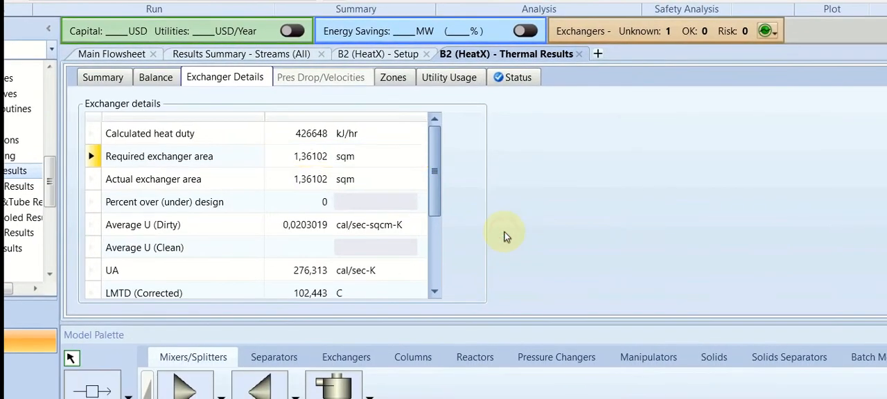
# Read through the remaining exchanger details of B2, including average U, UA, corrected LMTD and number of shells
pyautogui.scroll(-1, 214, 201)
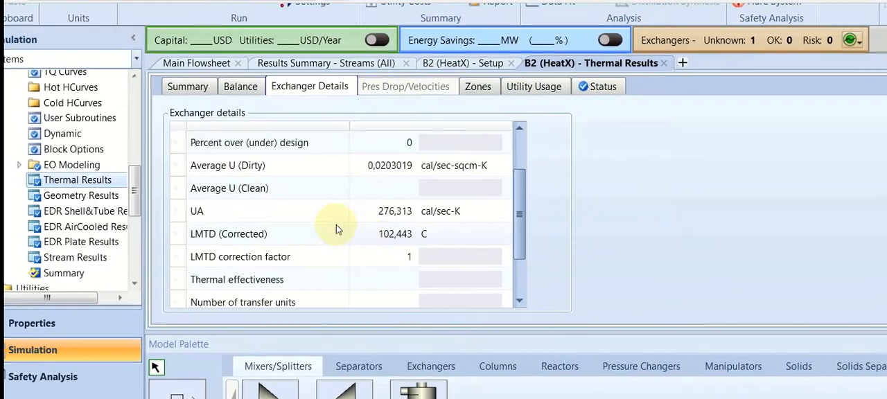
pyautogui.scroll(-2, 336, 225)
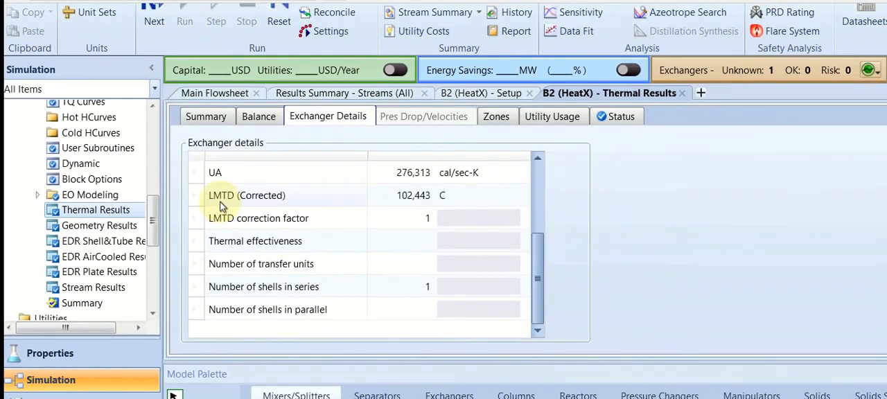
pyautogui.scroll(2, 320, 244)
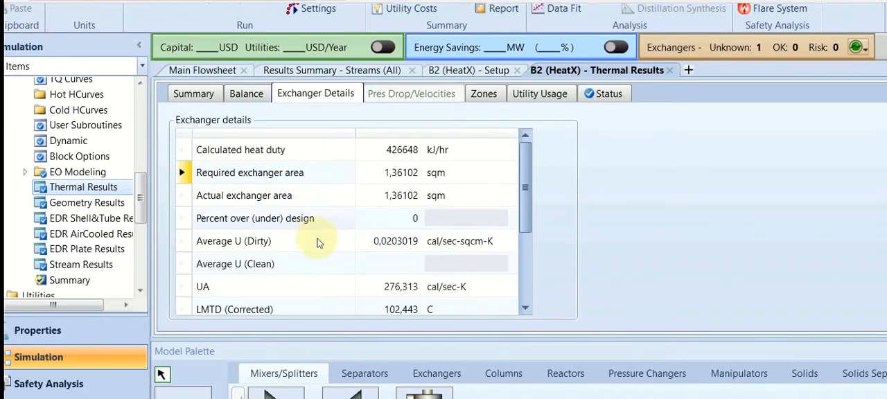
pyautogui.scroll(-1, 323, 265)
pyautogui.scroll(1, 326, 173)
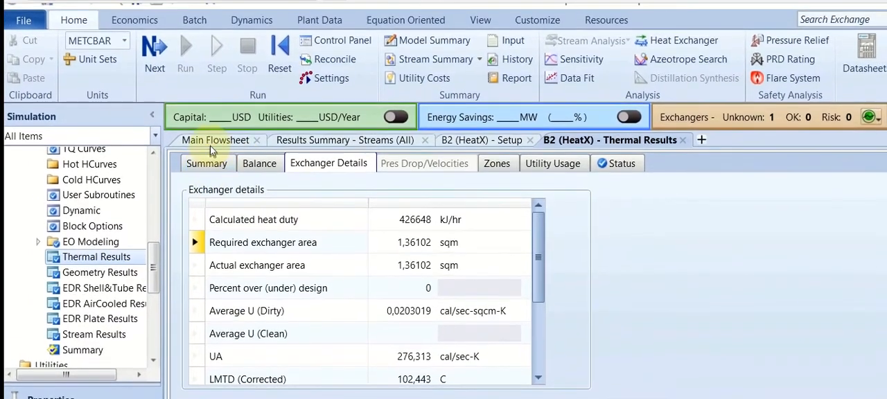
# Open the H2OCOLD stream input from the flowsheet and set its temperature to 15 C
pyautogui.click(211, 144)
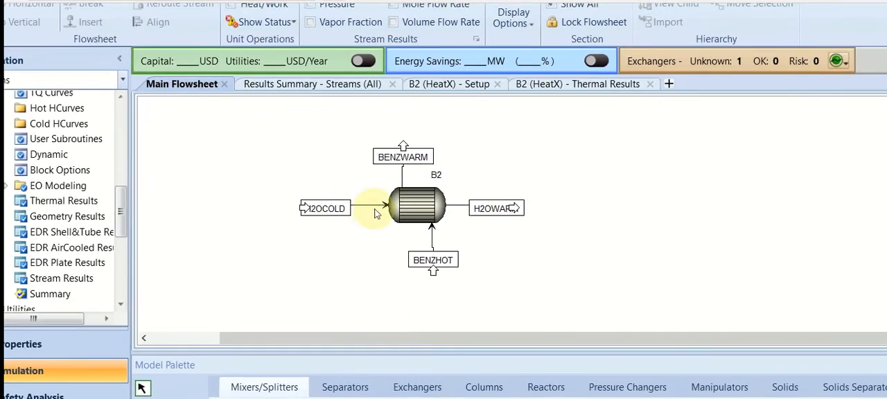
pyautogui.doubleClick(375, 206)
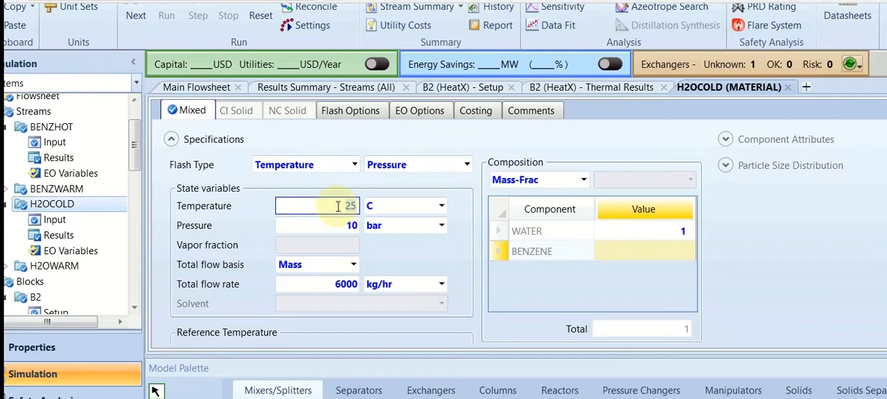
pyautogui.write('5')
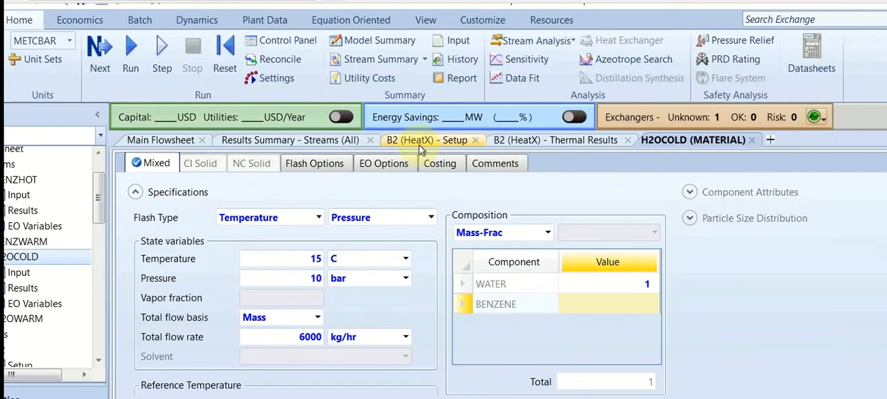
# Return to the B2 thermal results and rerun the simulation with the changed cold water temperature
pyautogui.click(419, 146)
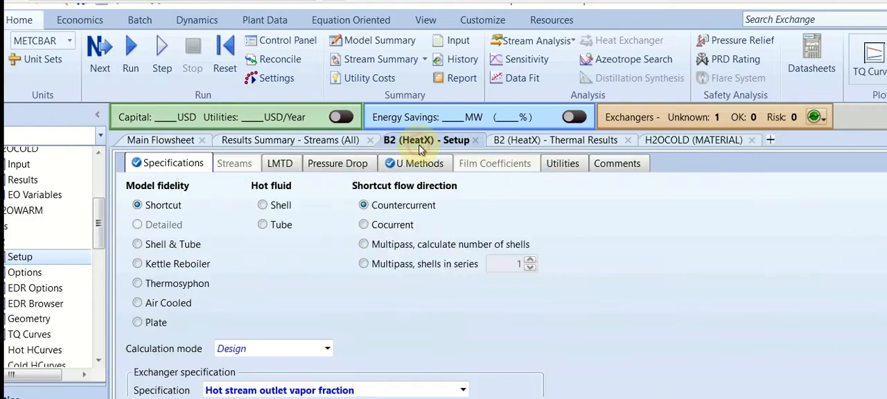
pyautogui.click(320, 141)
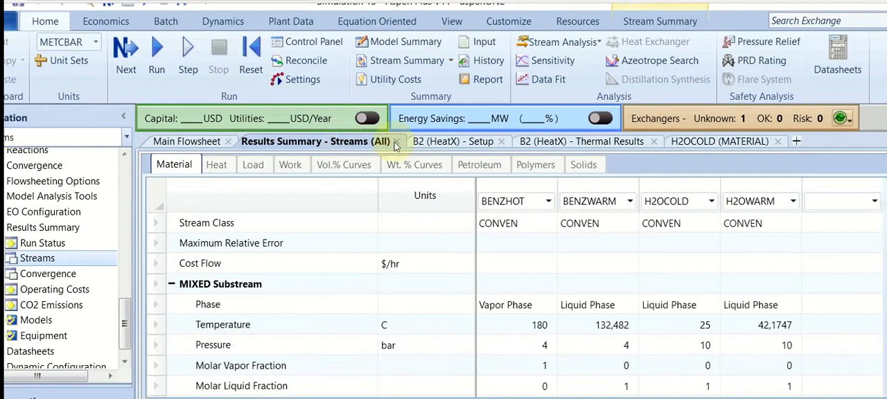
pyautogui.click(610, 142)
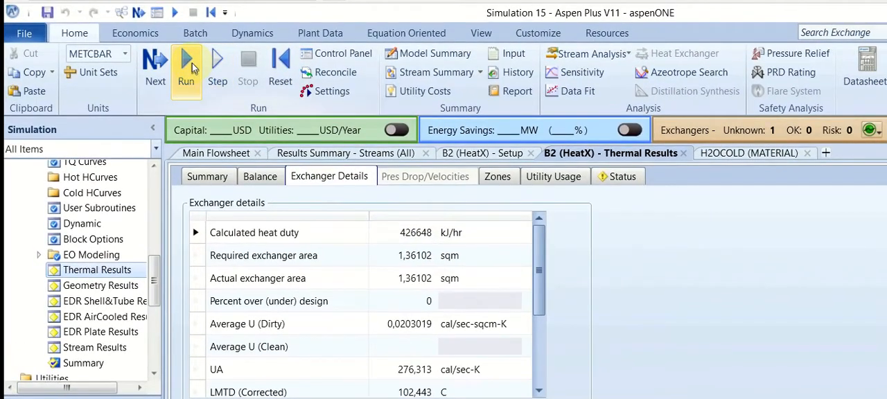
pyautogui.click(186, 63)
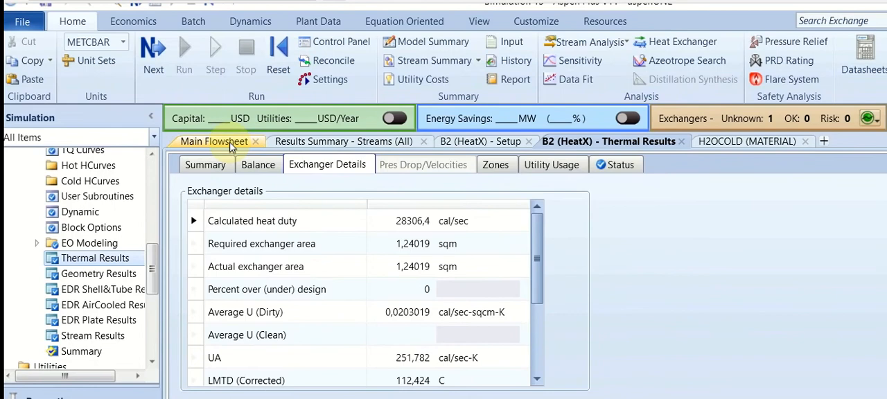
# Revisit the flowsheet and B2 setup, and bring up the zone summary in the B2 thermal results
pyautogui.click(231, 144)
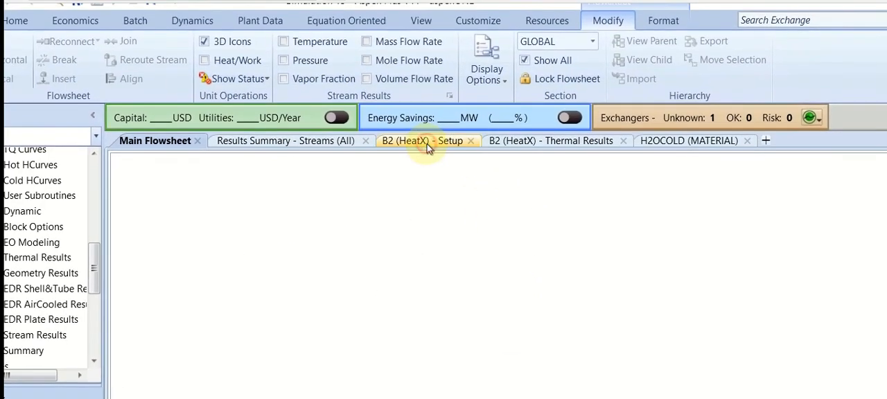
pyautogui.click(427, 142)
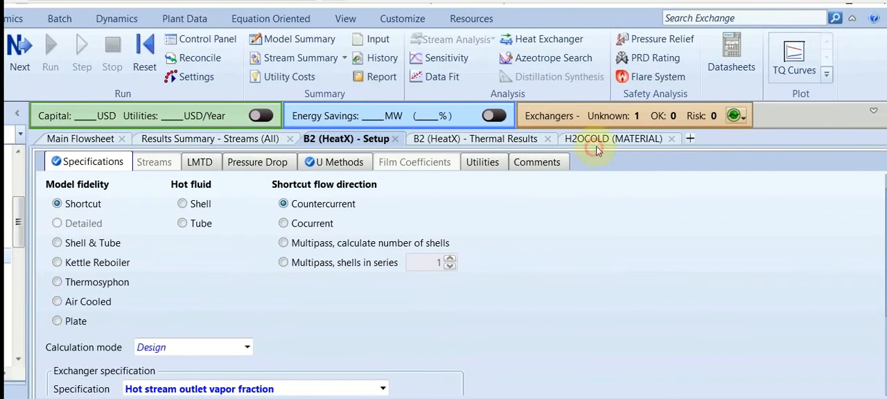
pyautogui.click(675, 142)
pyautogui.click(482, 142)
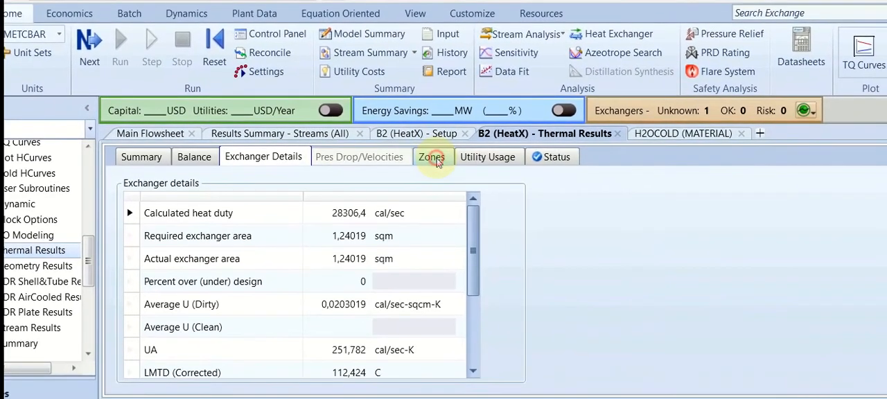
pyautogui.click(392, 166)
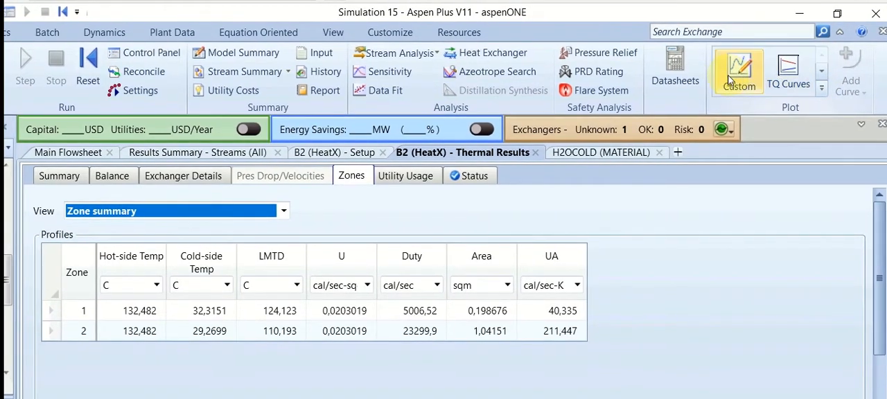
# Create a custom plot of Hot-side Temp against Zone for B2, view it and close it
pyautogui.click(730, 76)
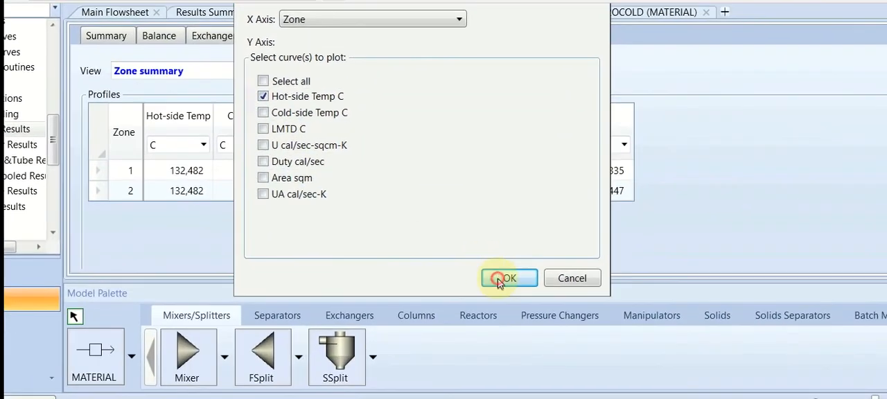
pyautogui.click(589, 369)
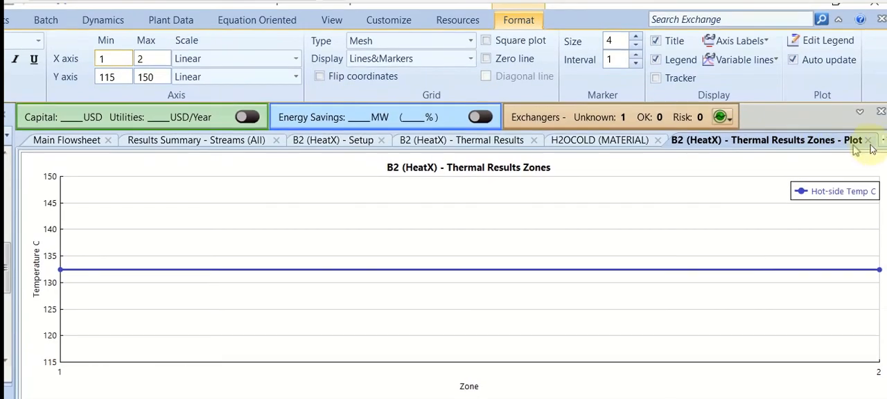
pyautogui.click(867, 141)
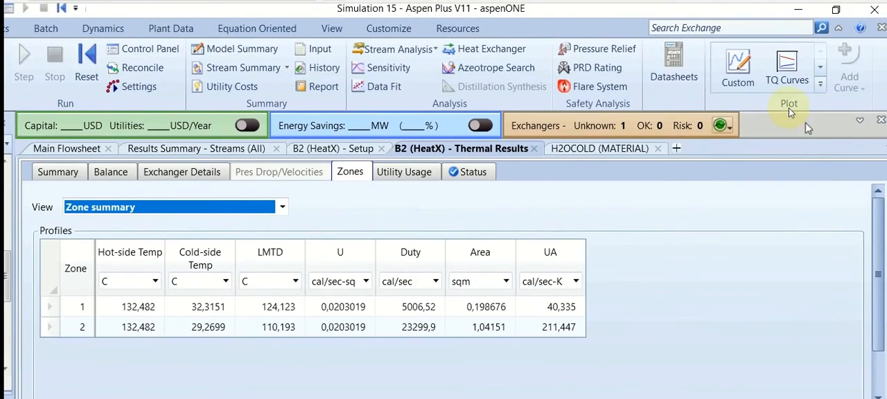
# Create a custom plot of Cold-side Temp against Zone for B2, view it and close it
pyautogui.click(757, 92)
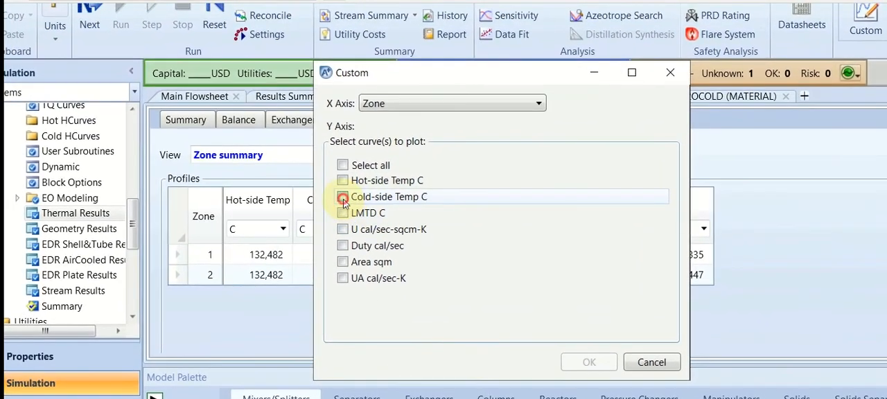
pyautogui.click(343, 198)
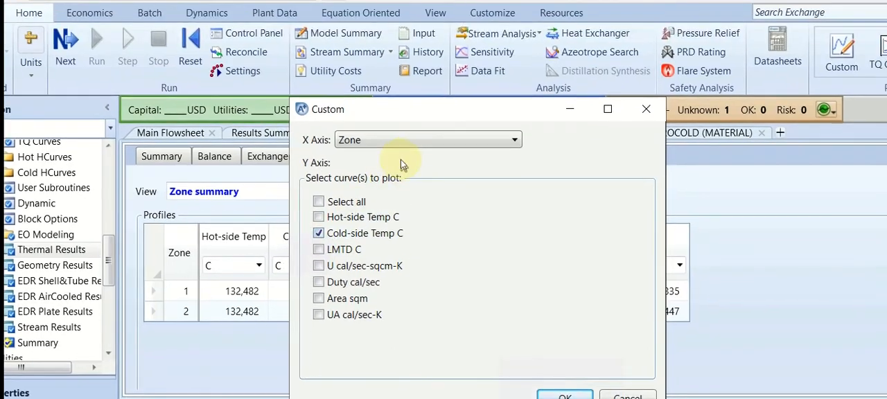
pyautogui.click(432, 106)
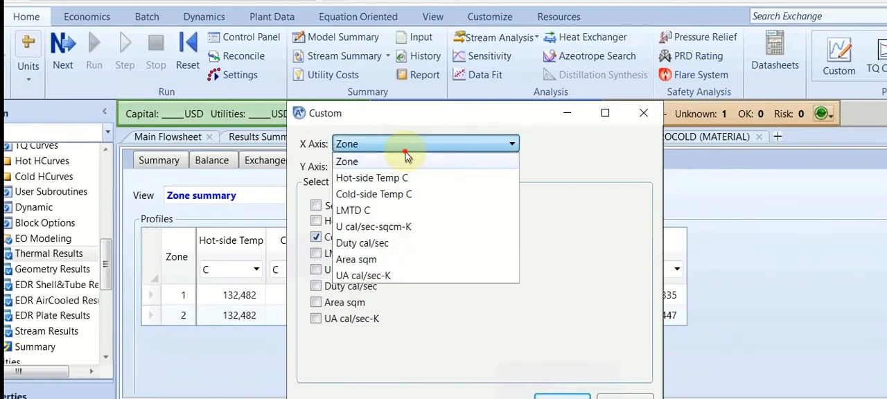
pyautogui.click(433, 106)
pyautogui.click(432, 106)
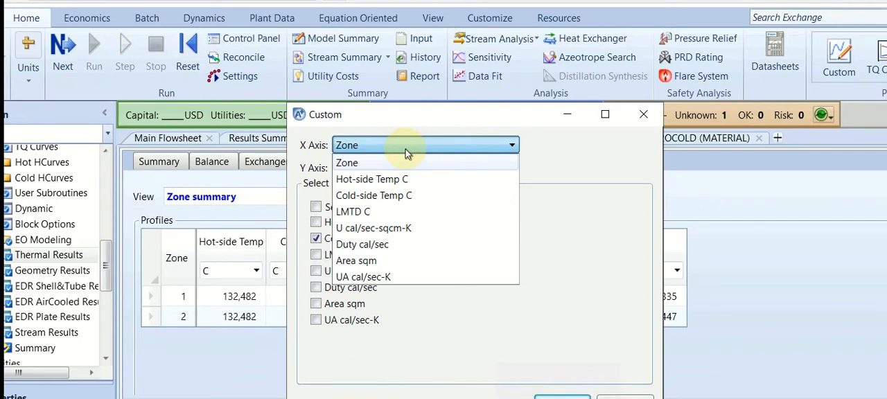
pyautogui.click(405, 149)
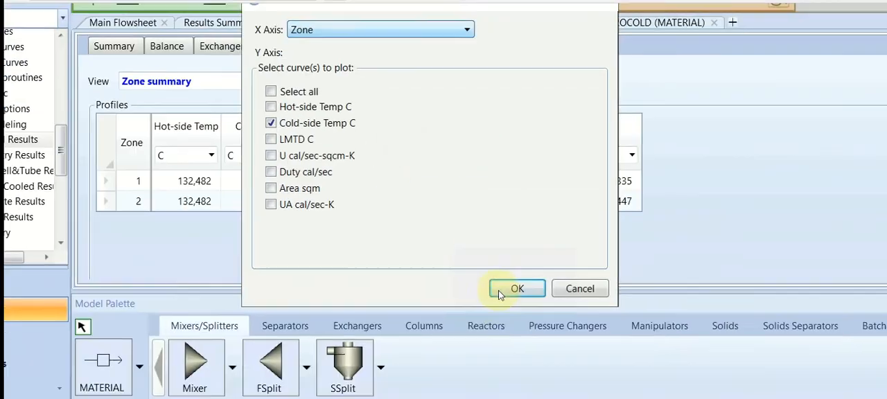
pyautogui.click(562, 398)
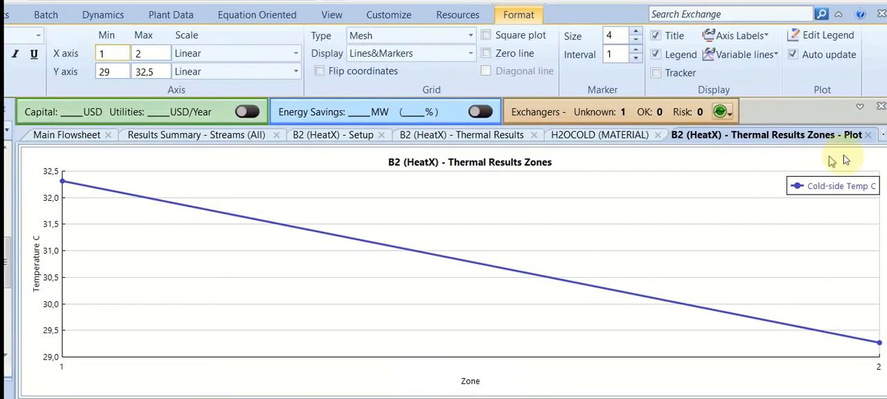
pyautogui.click(868, 151)
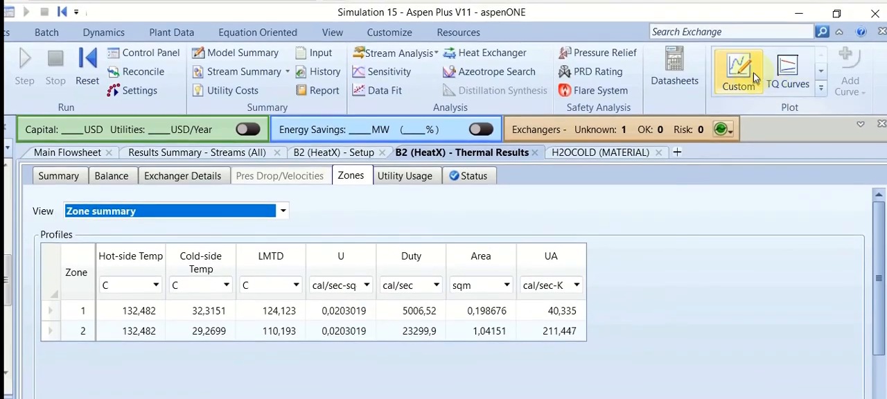
# Create a custom plot of Cold-side Temp against Hot-side Temp for B2, view it and close it
pyautogui.click(740, 62)
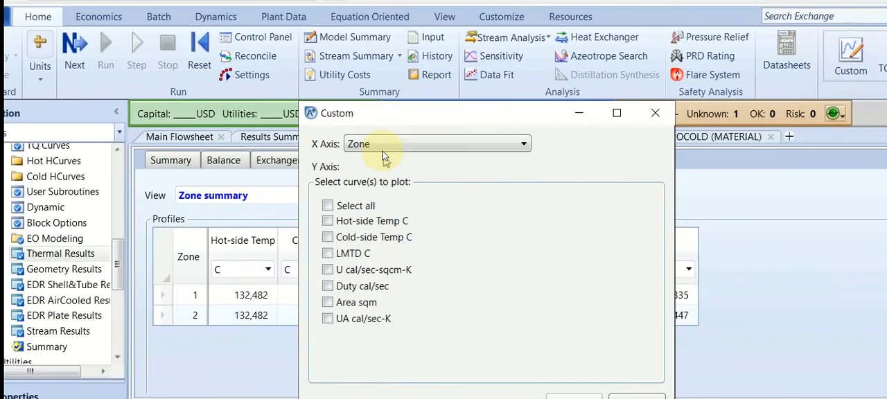
pyautogui.click(381, 150)
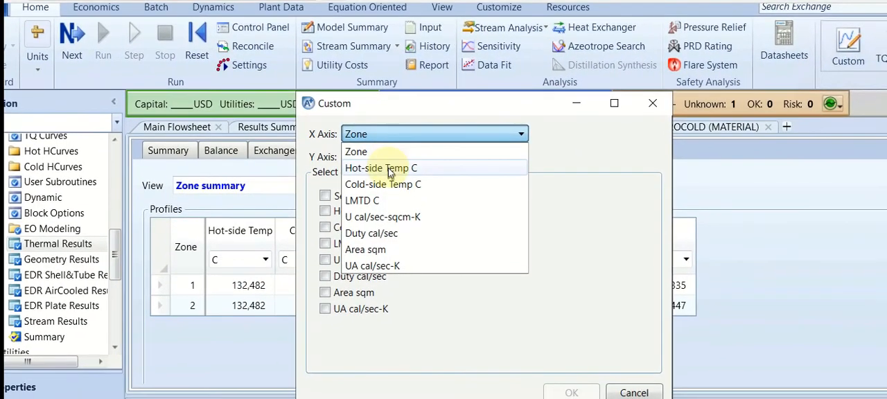
pyautogui.click(388, 171)
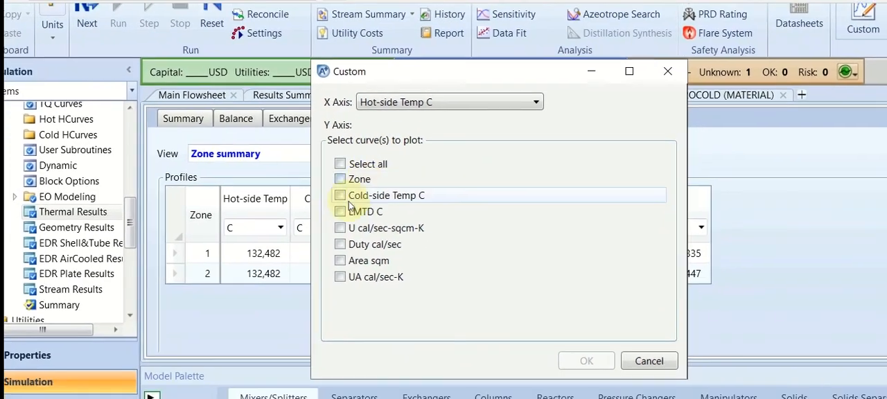
pyautogui.click(340, 196)
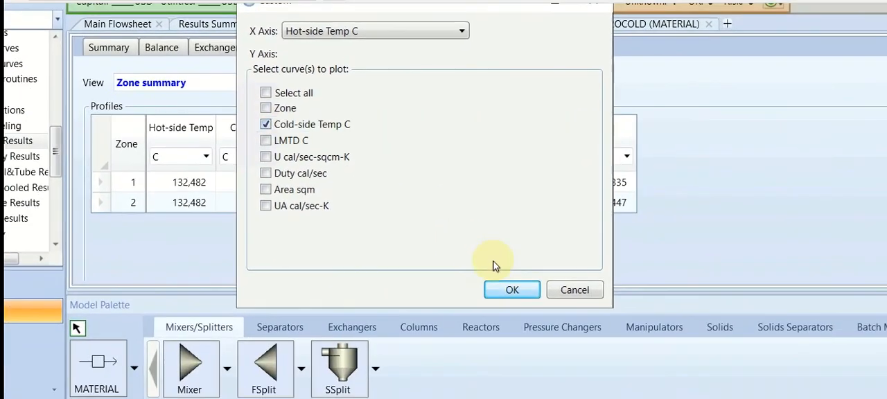
pyautogui.click(590, 363)
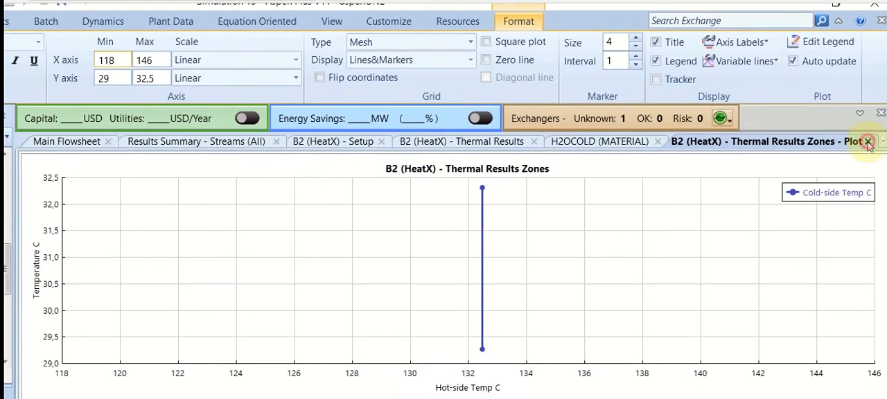
pyautogui.click(867, 141)
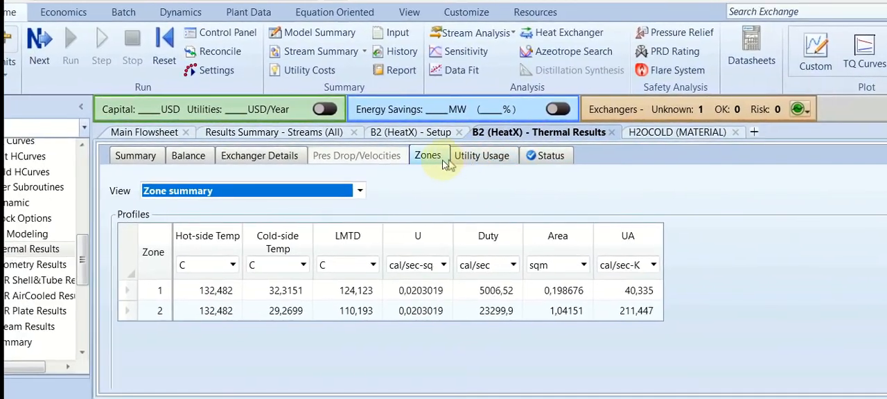
# From the B2 zone summary, create a custom plot of U against Hot-side Temp, view it and close it
pyautogui.click(423, 161)
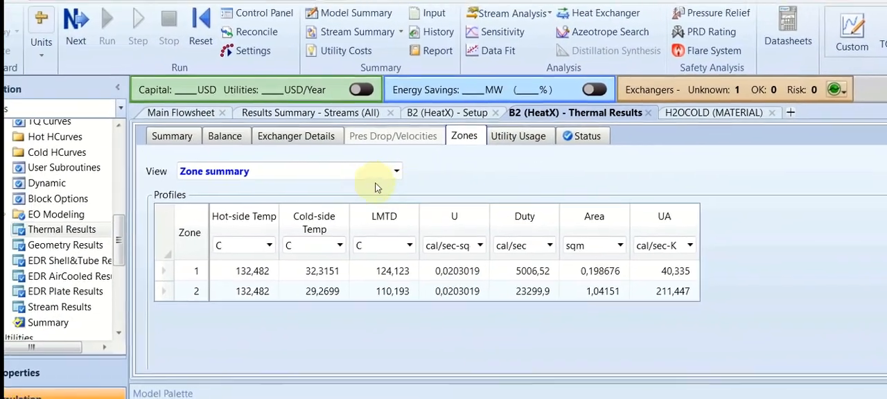
pyautogui.click(340, 193)
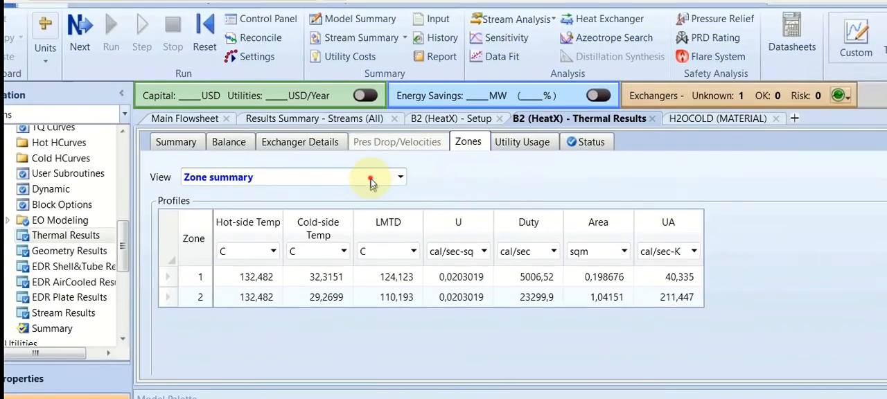
pyautogui.click(371, 179)
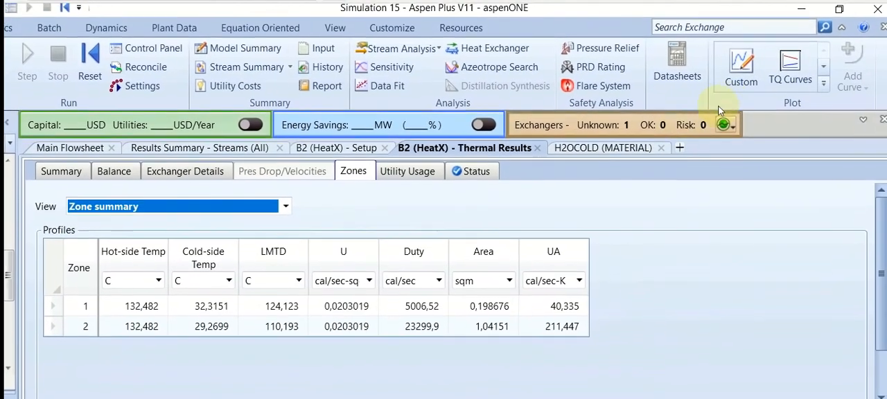
pyautogui.click(749, 90)
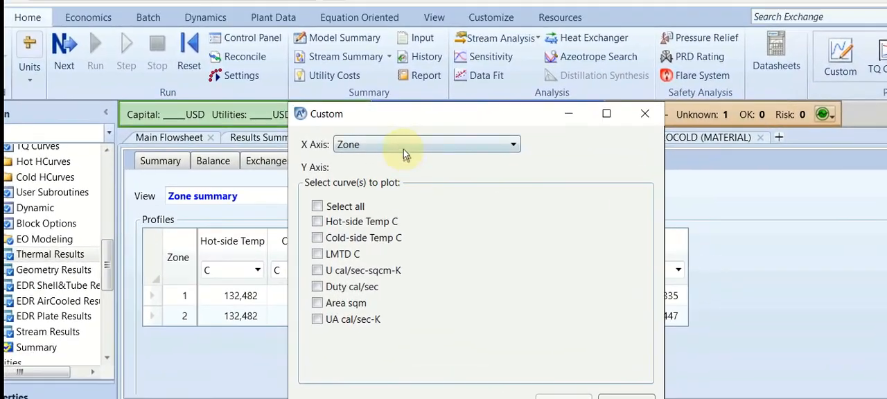
pyautogui.click(403, 147)
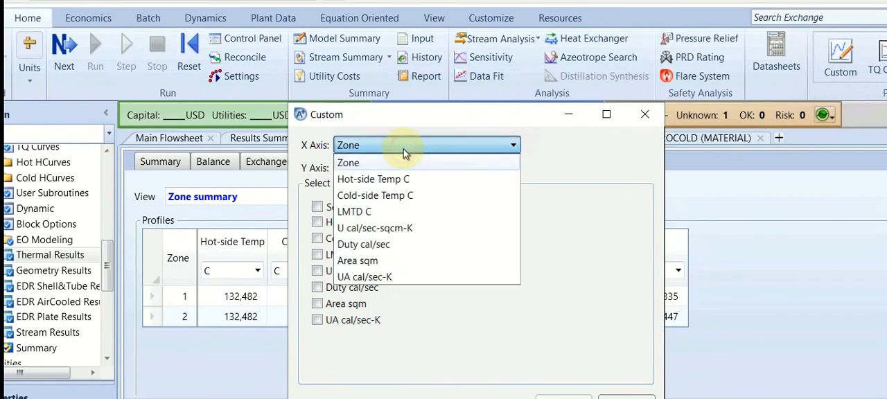
pyautogui.click(396, 168)
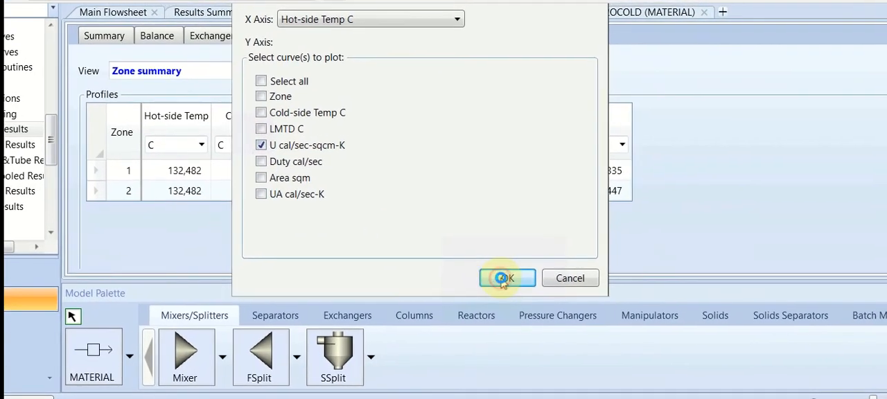
pyautogui.click(589, 346)
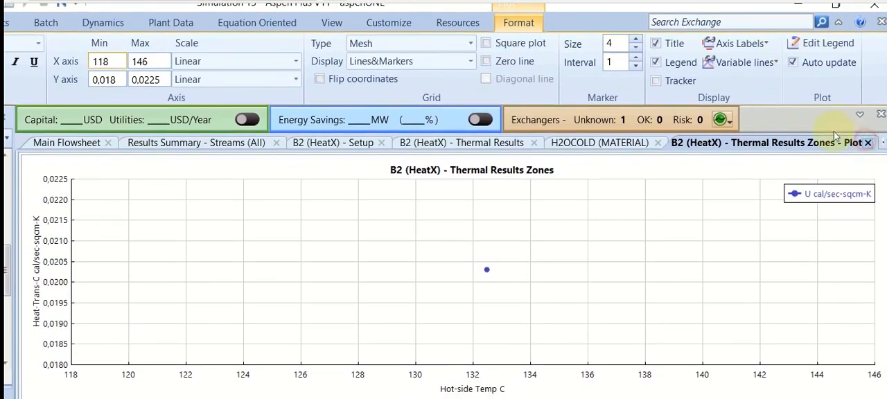
pyautogui.click(867, 142)
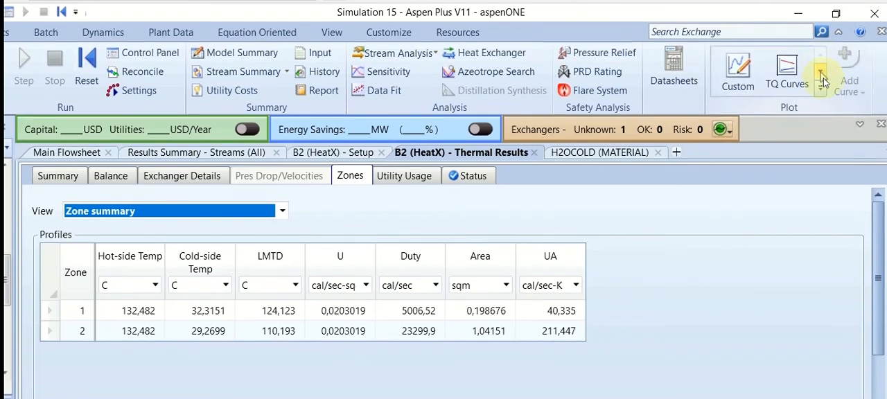
pyautogui.click(820, 81)
pyautogui.click(754, 72)
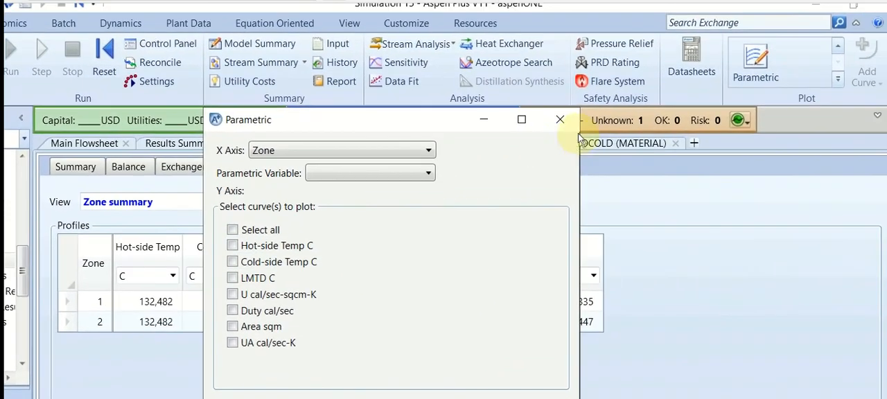
pyautogui.click(560, 119)
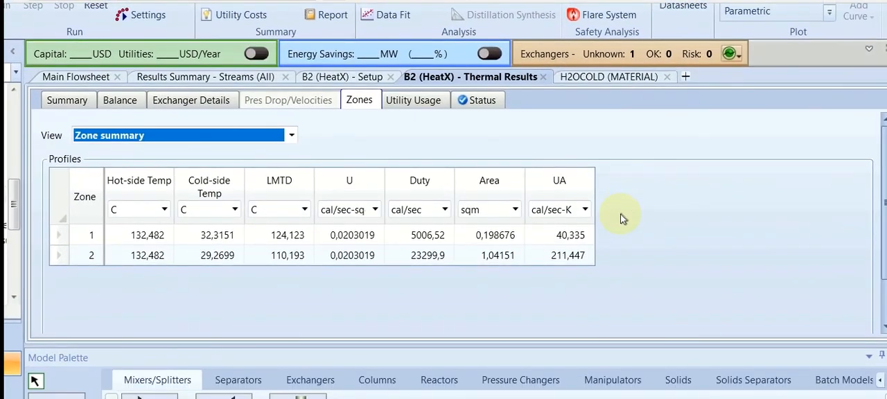
# Plot the TQ Curves for block B2 and return to the main flowsheet
pyautogui.click(470, 299)
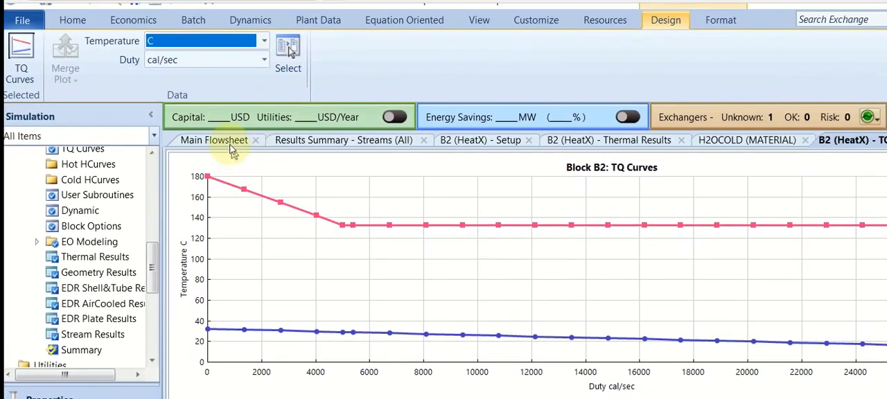
pyautogui.click(229, 144)
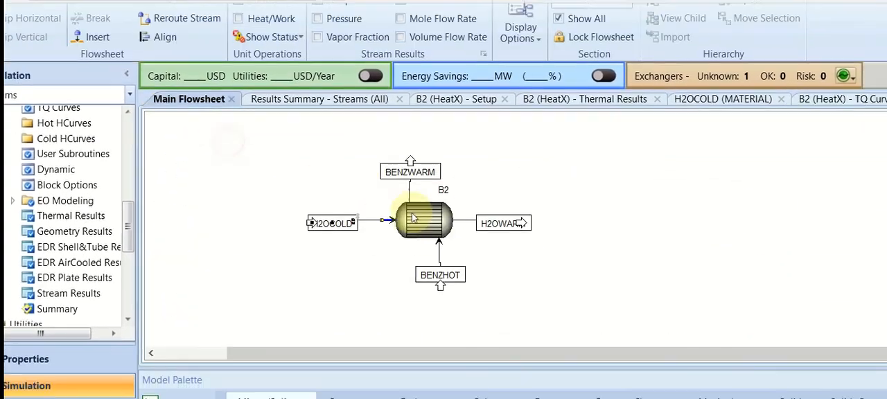